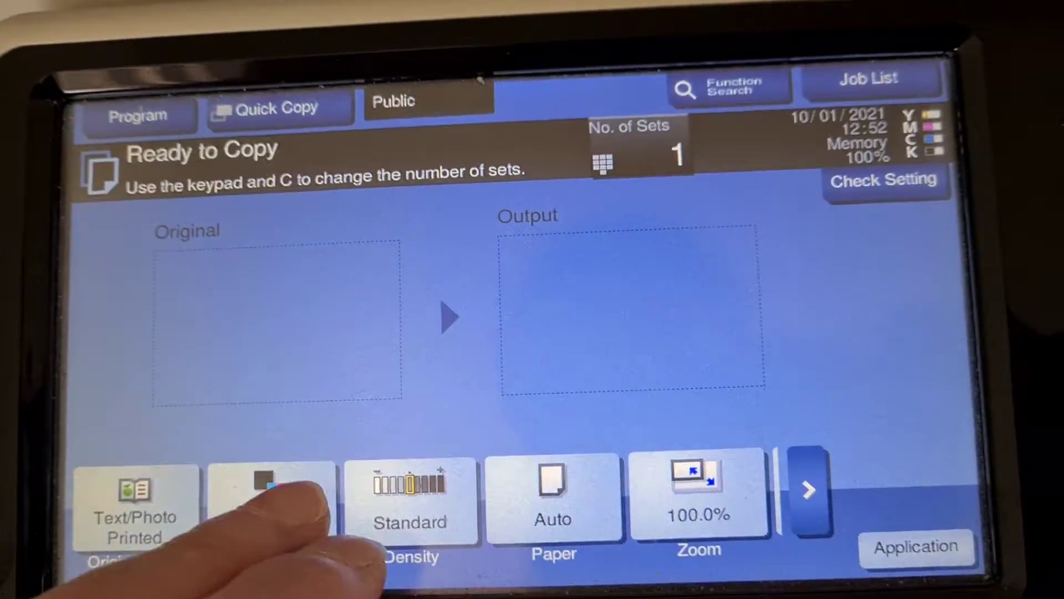
# - Set Full Color copying on A4 paper from tray 1
pyautogui.click(270, 499)
pyautogui.click(275, 224)
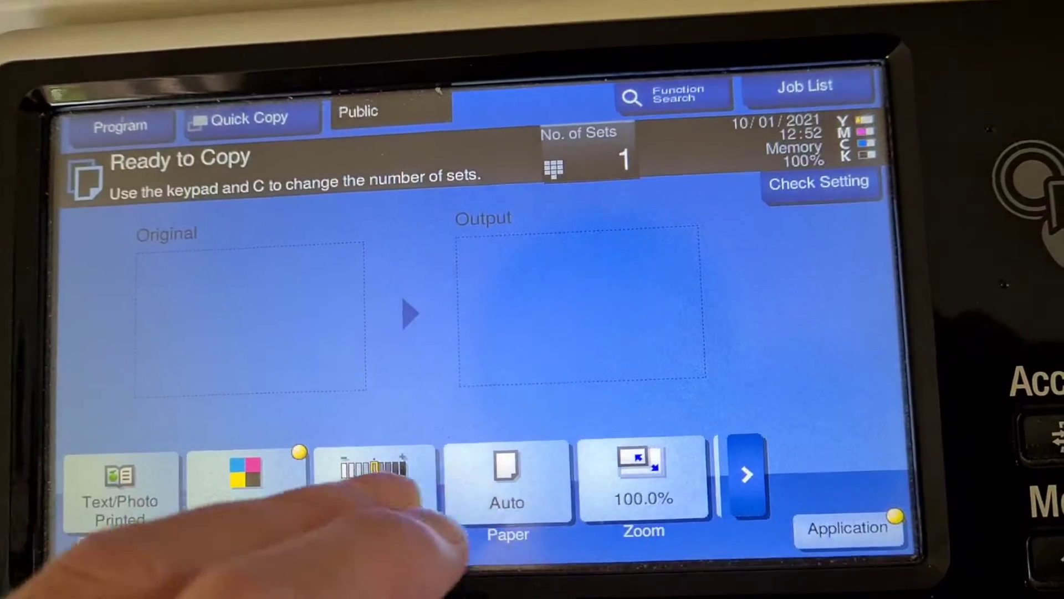
pyautogui.click(507, 486)
pyautogui.click(358, 233)
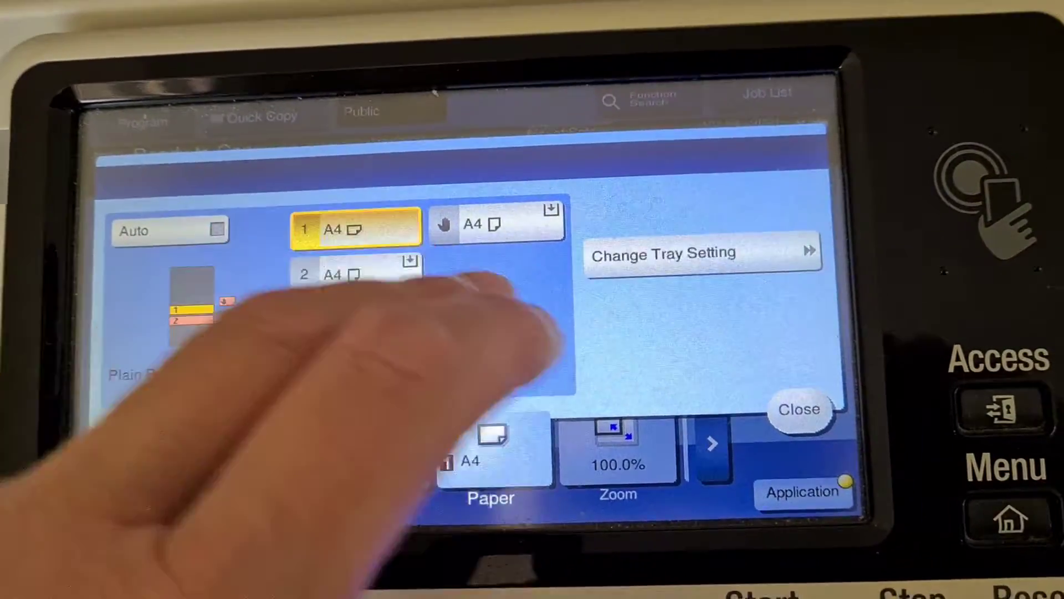
pyautogui.click(799, 410)
# - Keep the zoom at 100% and bring up the Application features
pyautogui.click(618, 466)
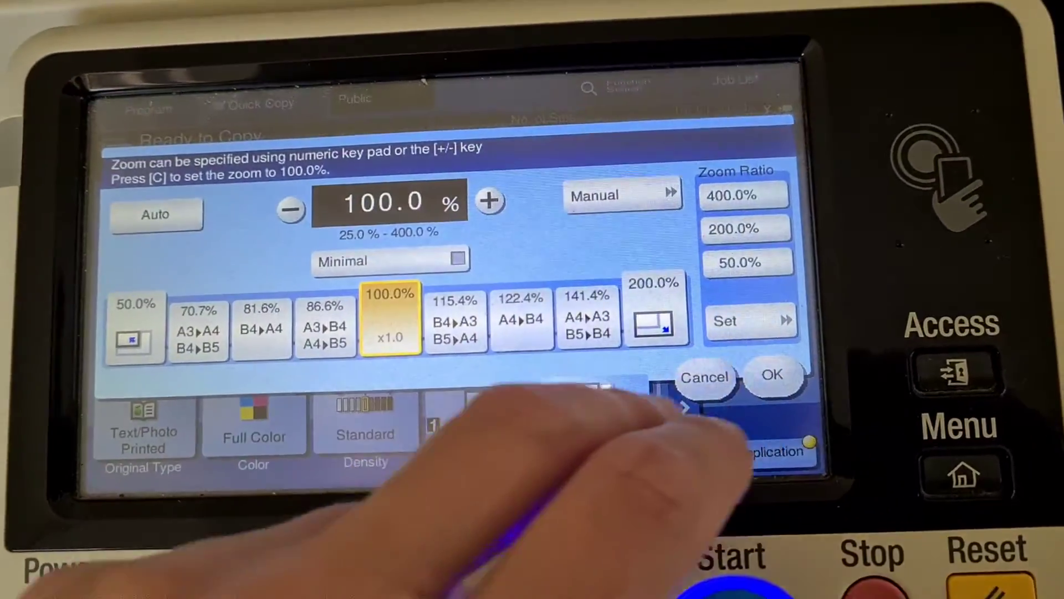
pyautogui.click(771, 374)
pyautogui.click(777, 450)
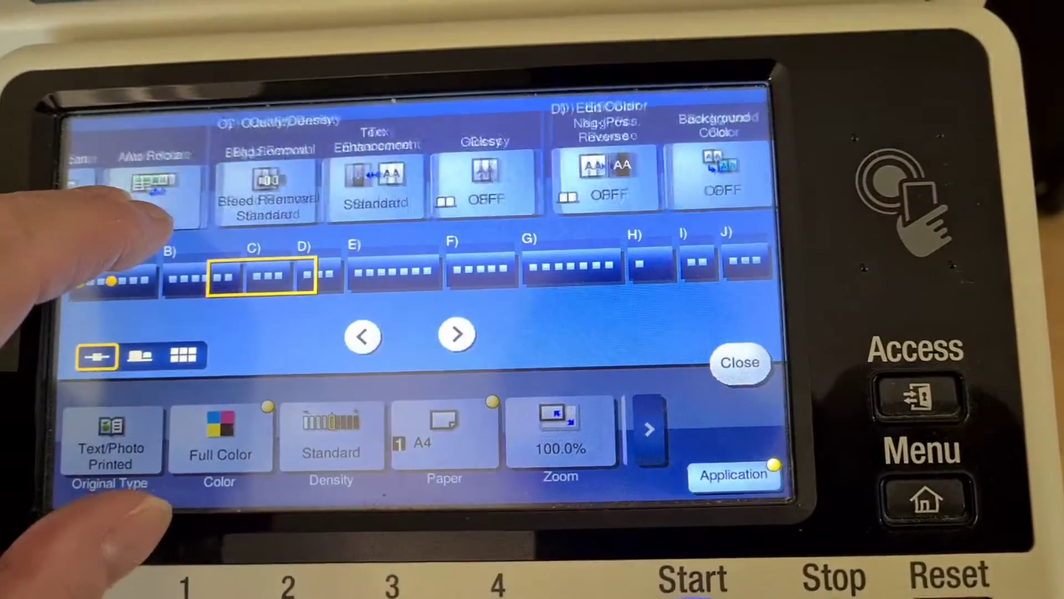
pyautogui.moveTo(208, 287); pyautogui.dragTo(341, 279)
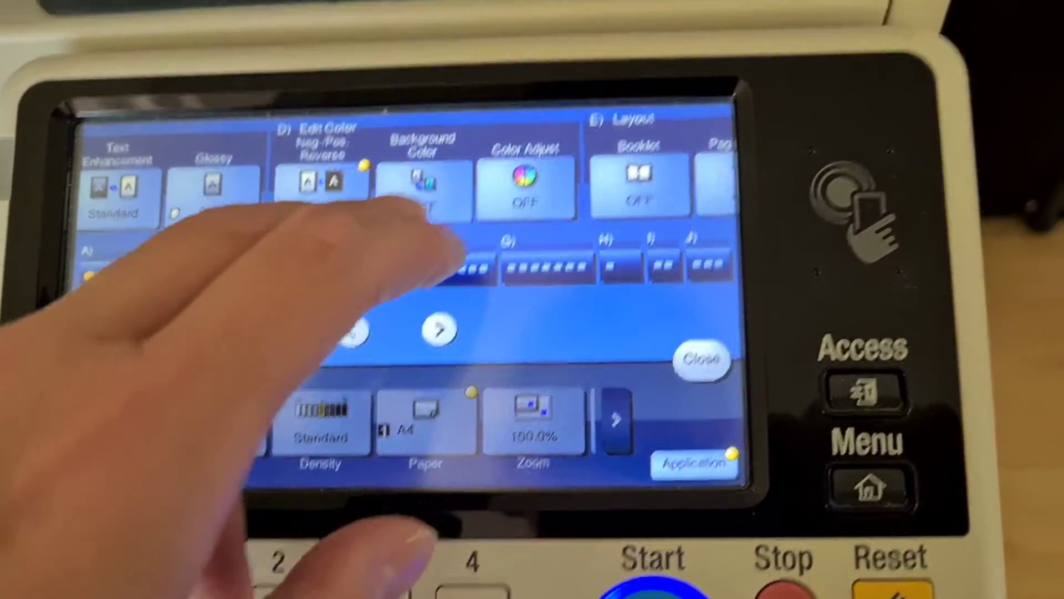
# - Switch Background Color on with Magenta selected and confirm it
pyautogui.click(413, 200)
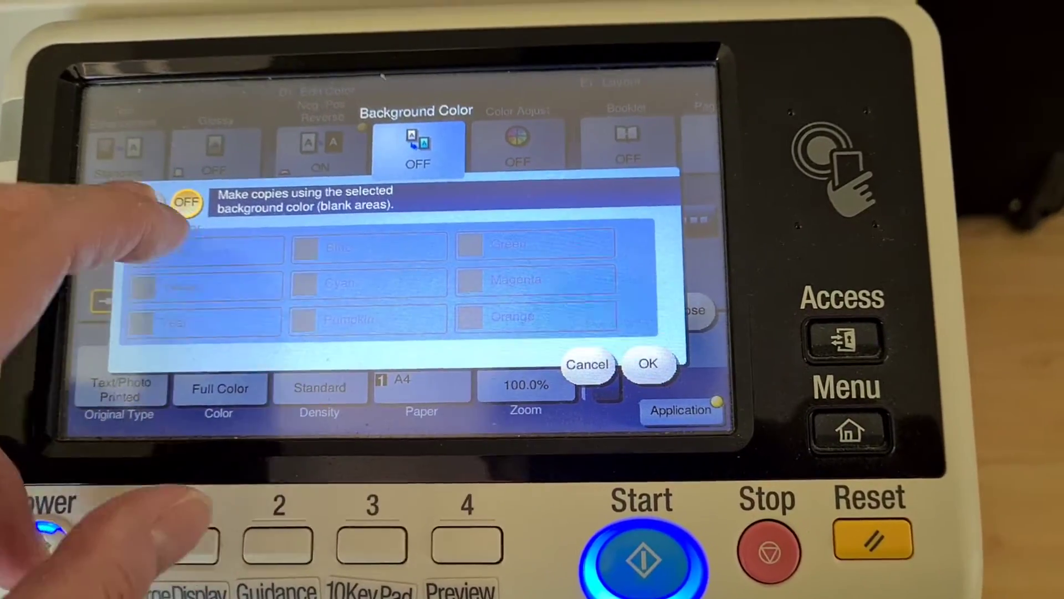
pyautogui.click(153, 242)
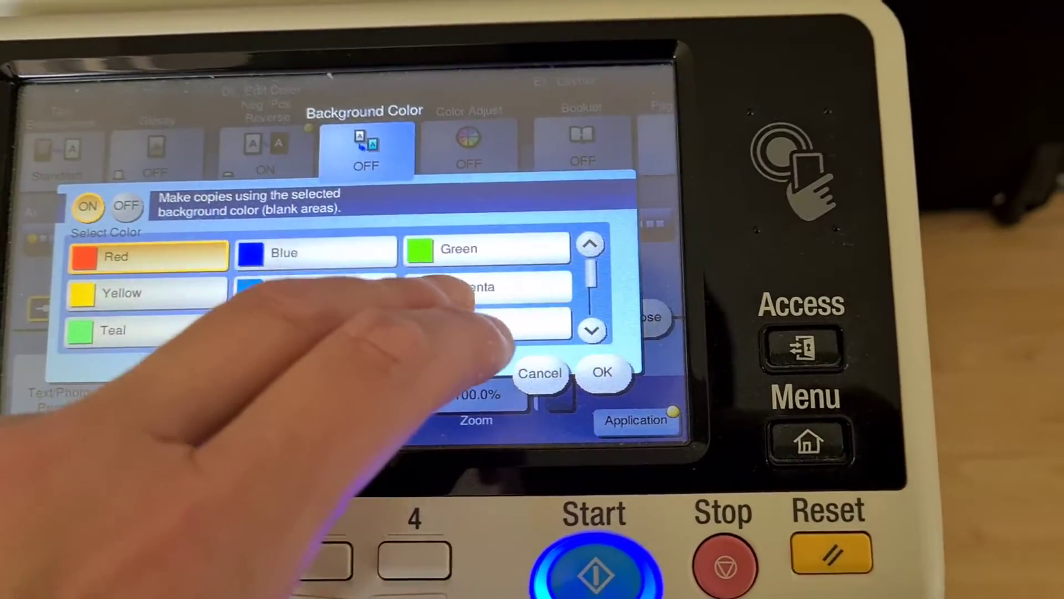
pyautogui.click(507, 285)
pyautogui.click(641, 371)
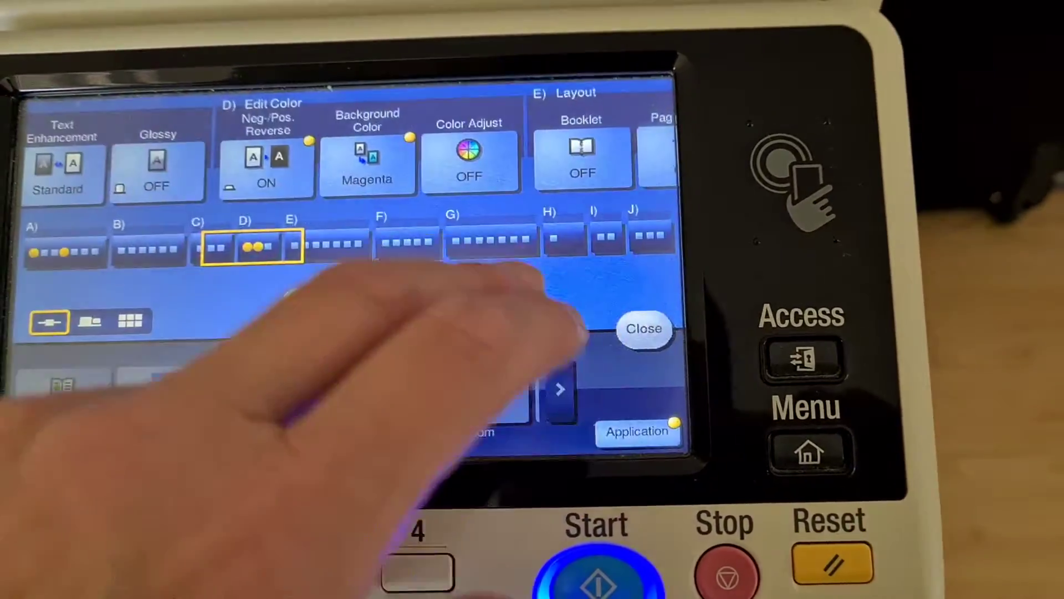
# - In Color Adjust, review brightness and hue and strengthen copy density
pyautogui.click(469, 158)
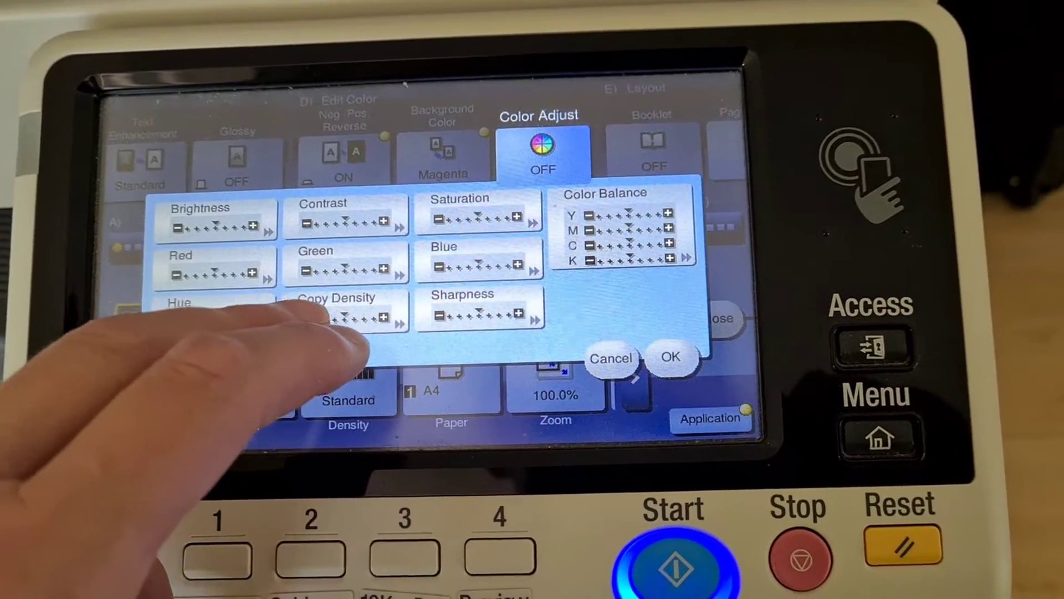
pyautogui.click(349, 310)
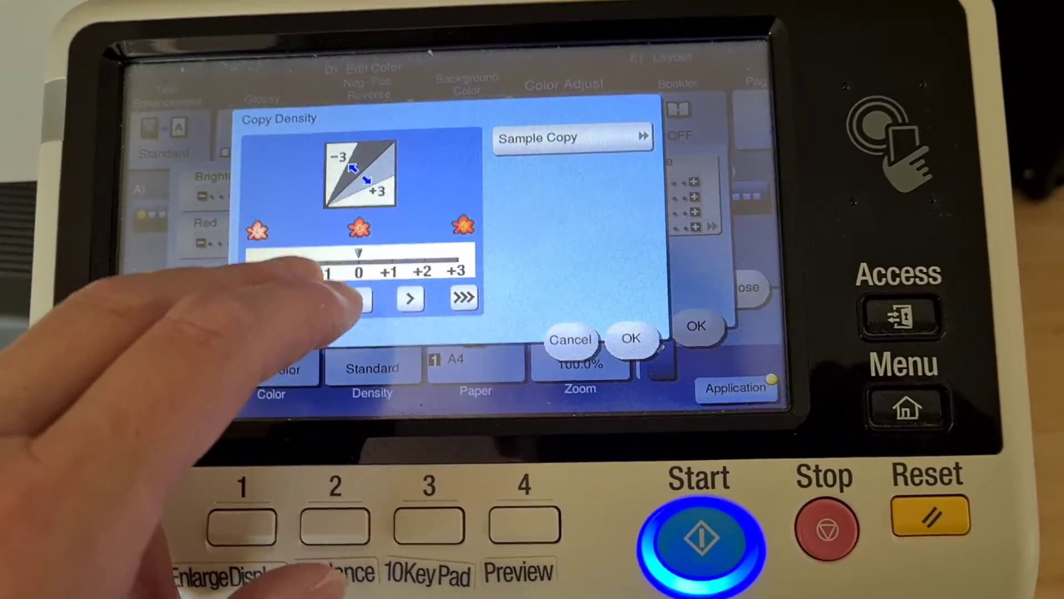
pyautogui.click(570, 340)
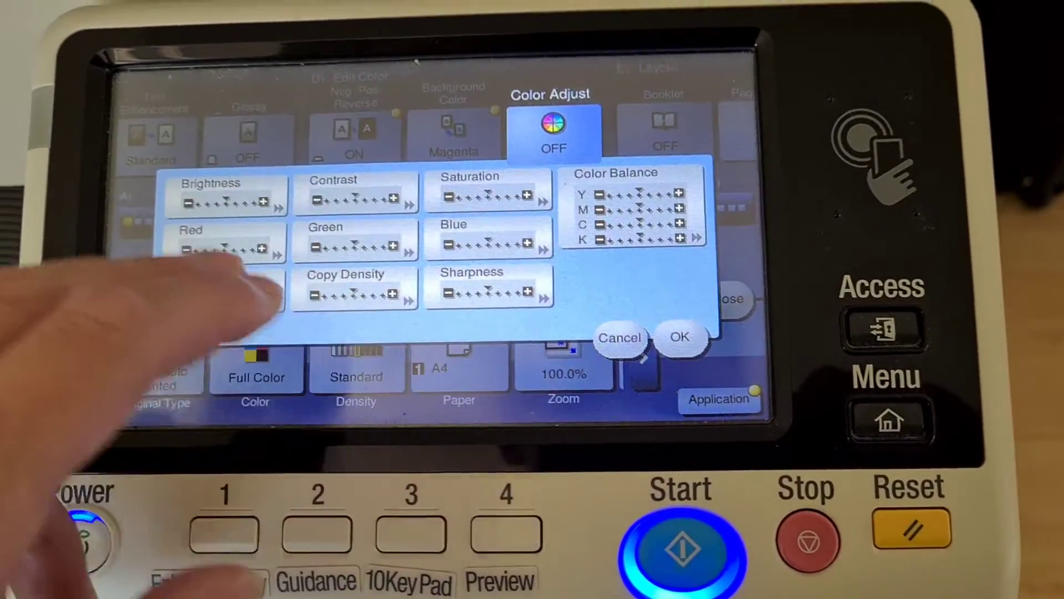
pyautogui.click(225, 195)
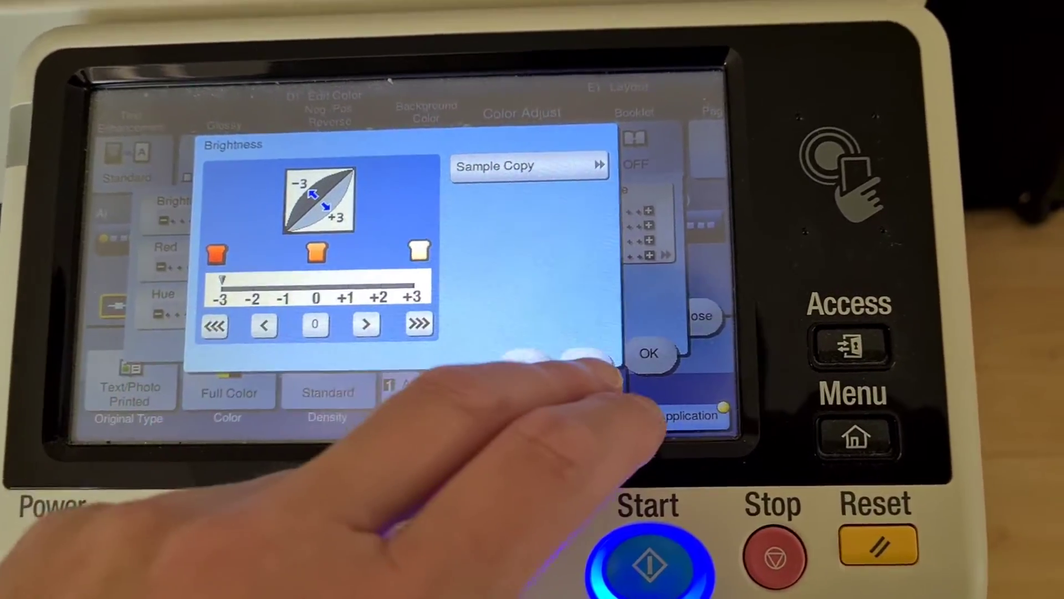
pyautogui.click(545, 356)
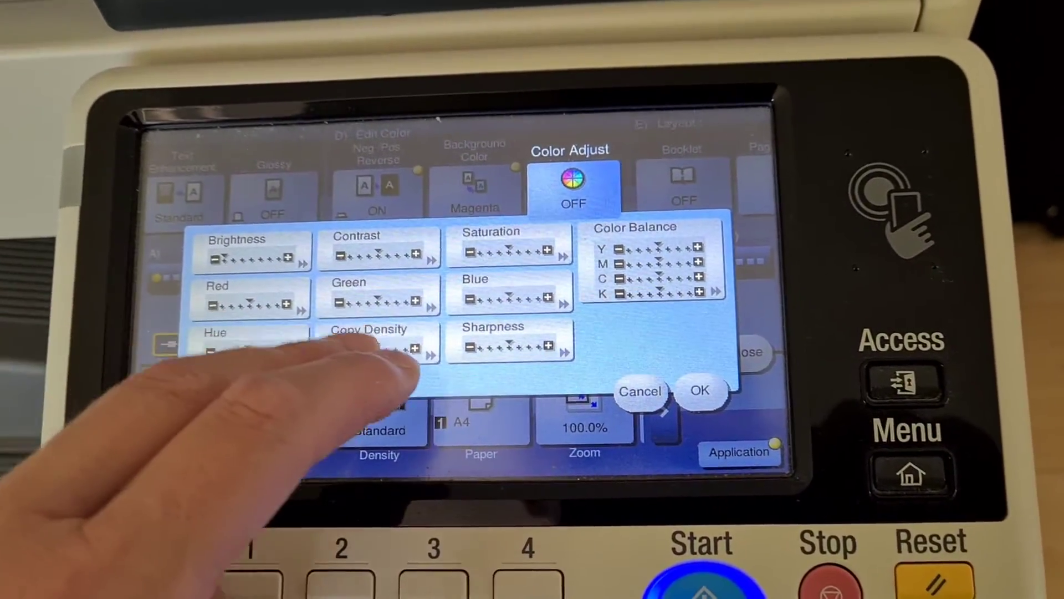
pyautogui.click(382, 341)
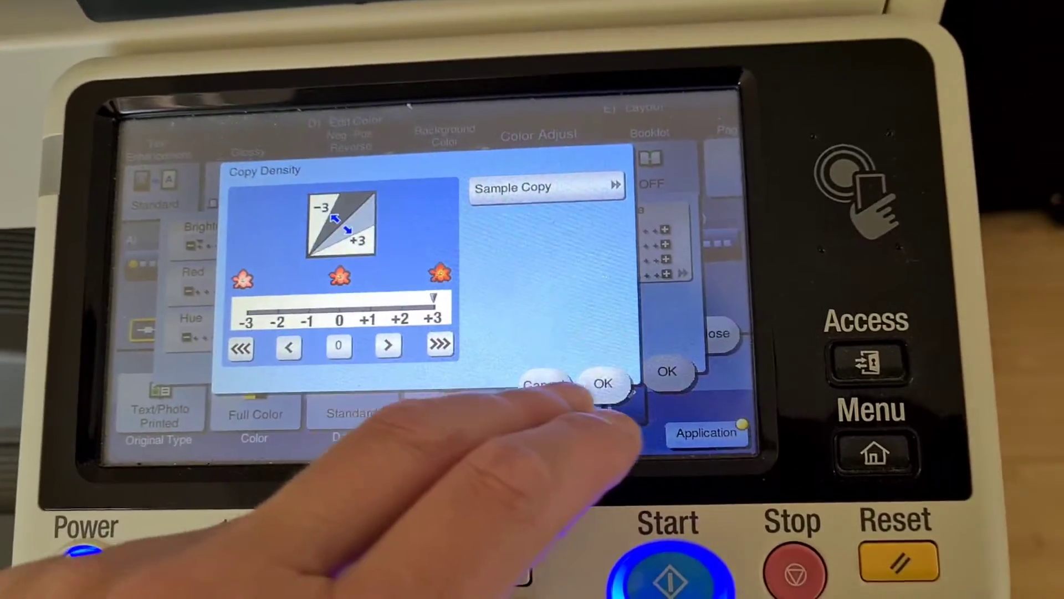
pyautogui.click(653, 414)
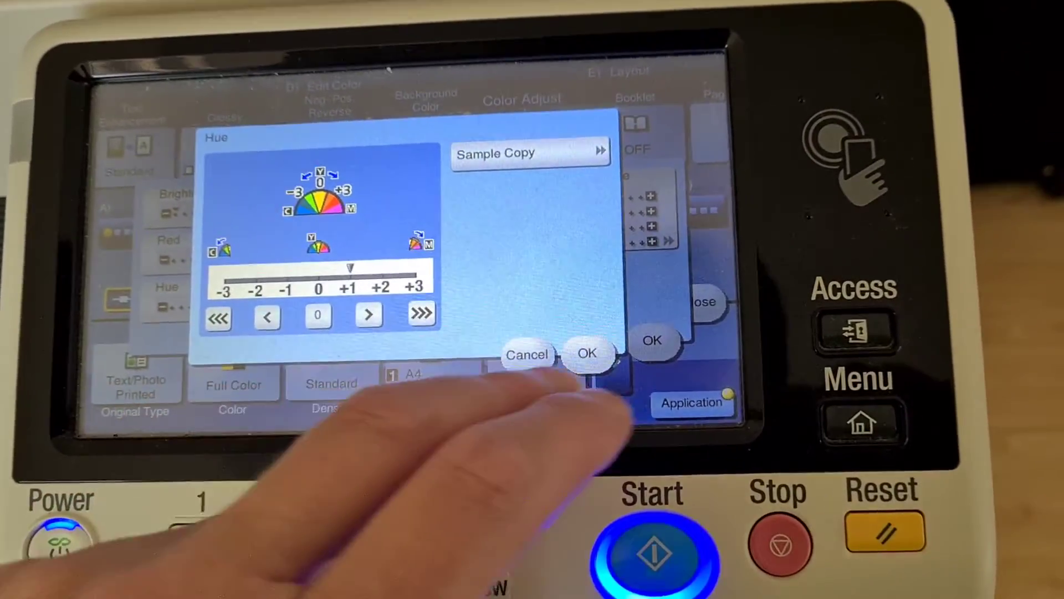
pyautogui.click(605, 376)
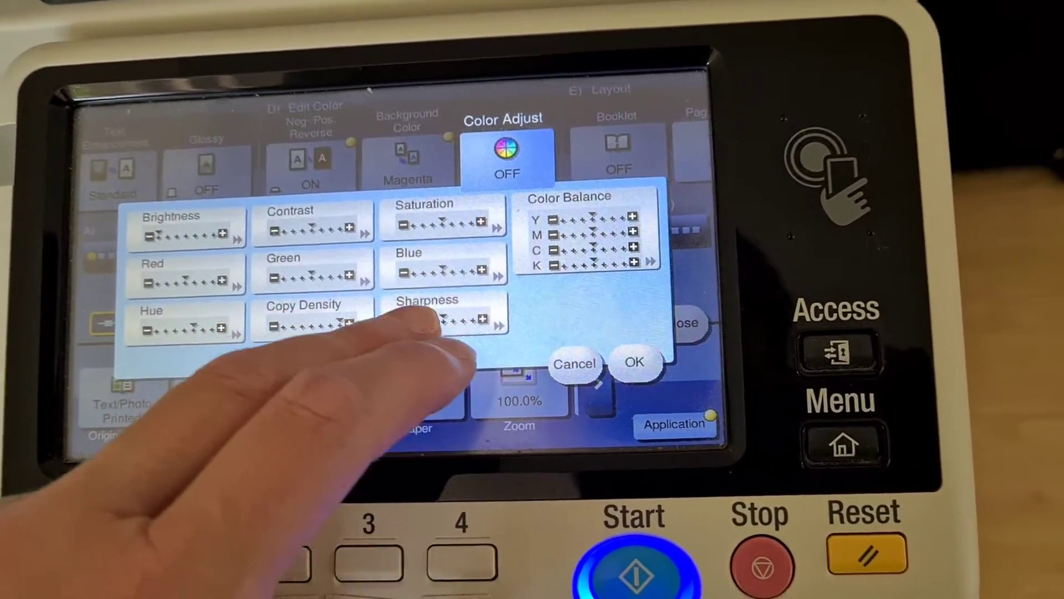
# - Raise sharpness to +3 and push saturation toward +3
pyautogui.click(452, 321)
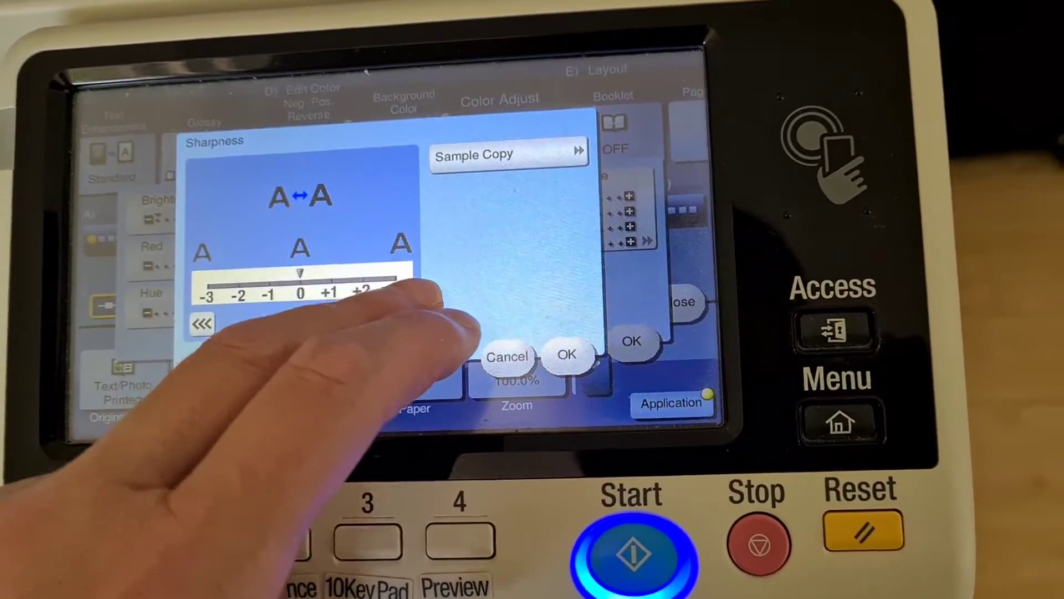
pyautogui.click(423, 309)
pyautogui.click(557, 360)
pyautogui.click(439, 214)
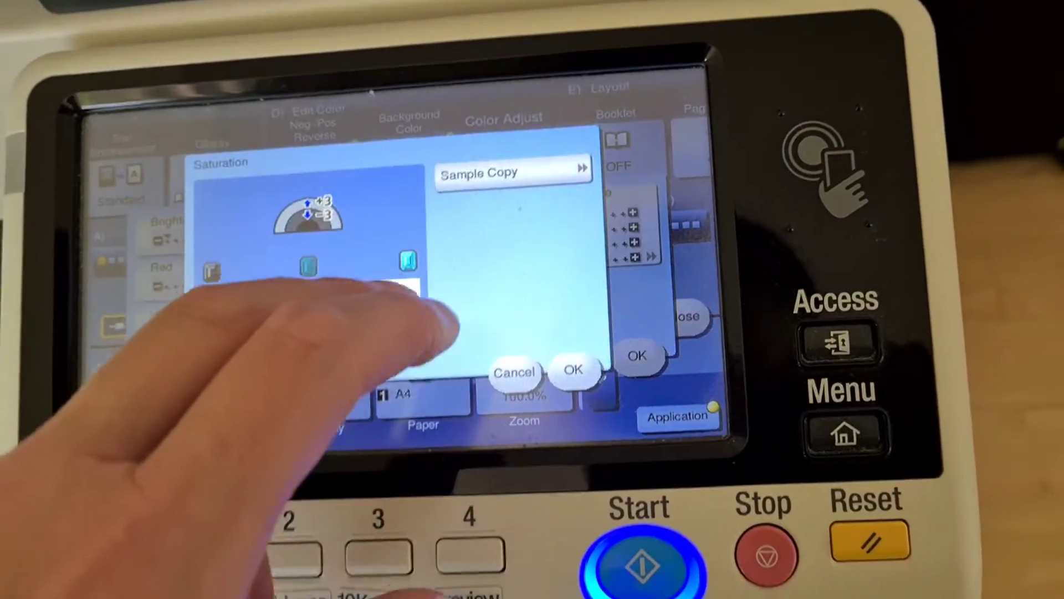
pyautogui.click(391, 333)
# - Confirm saturation, then adjust Yellow, Magenta, Cyan and Black colour balance and apply it
pyautogui.click(556, 365)
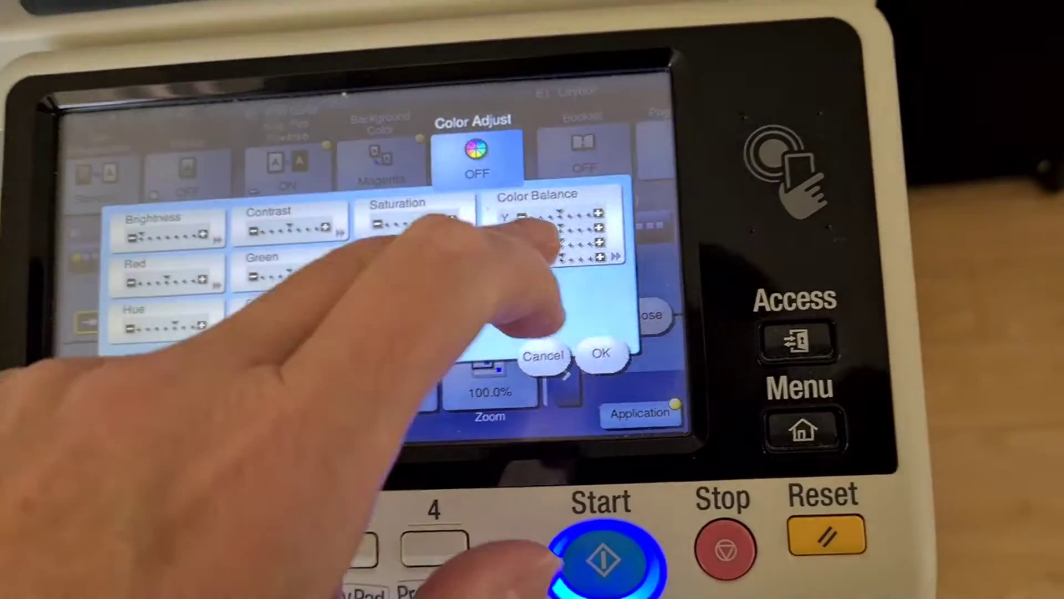
pyautogui.click(582, 221)
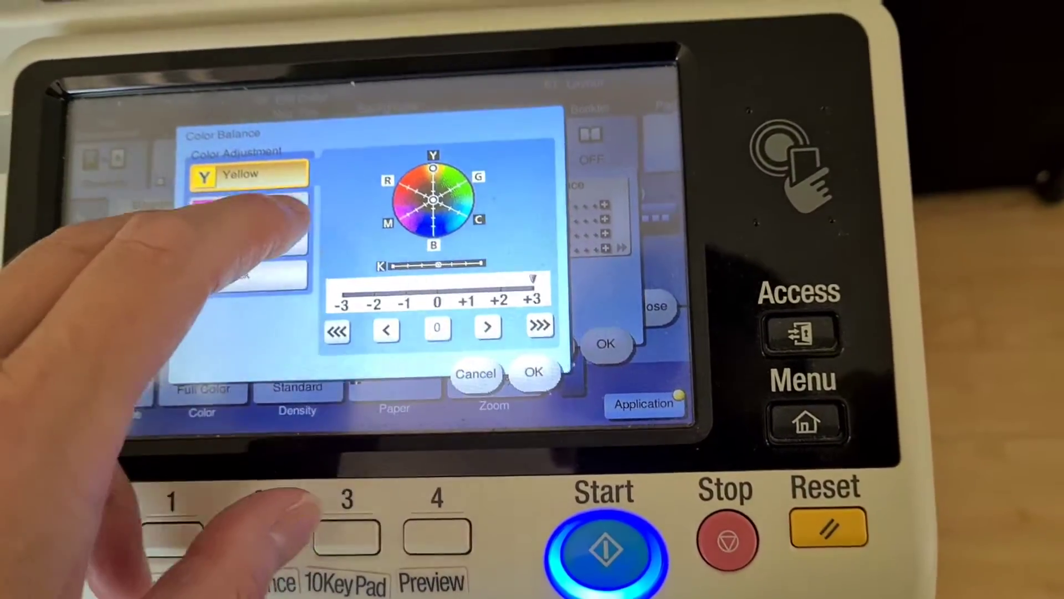
pyautogui.click(249, 191)
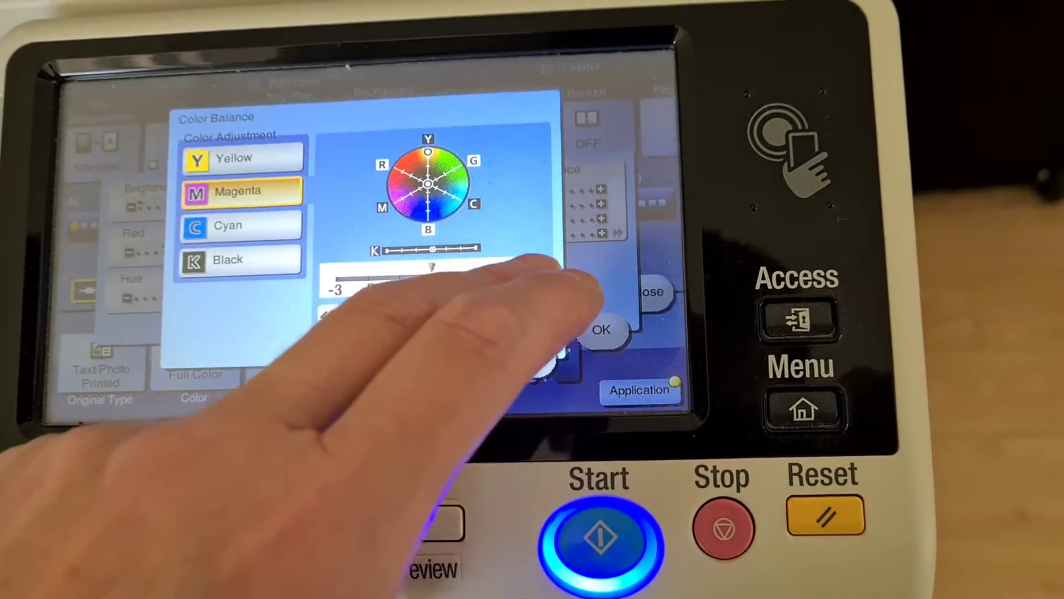
pyautogui.click(283, 232)
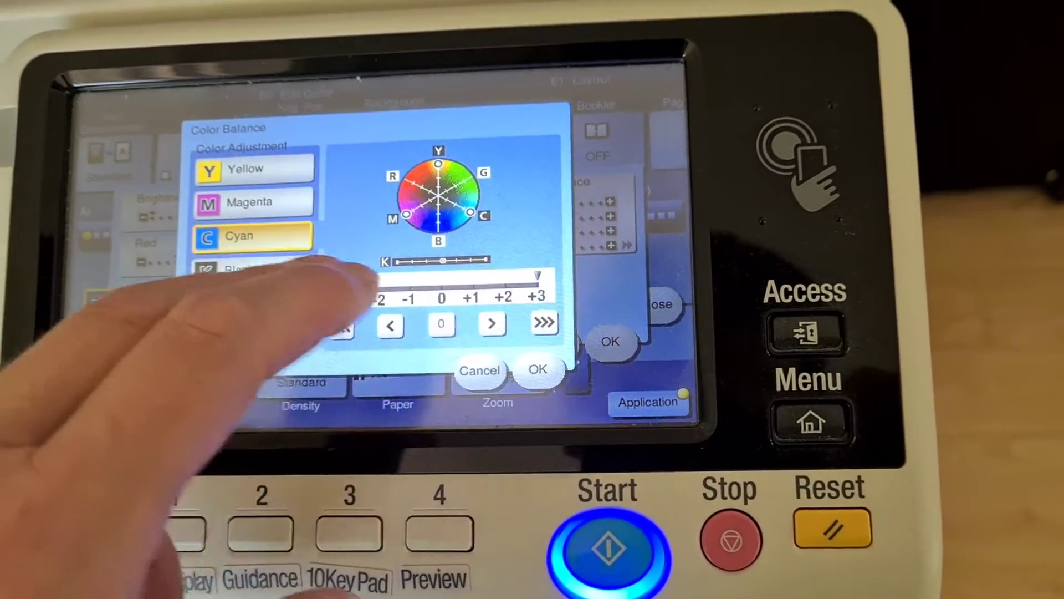
pyautogui.click(250, 261)
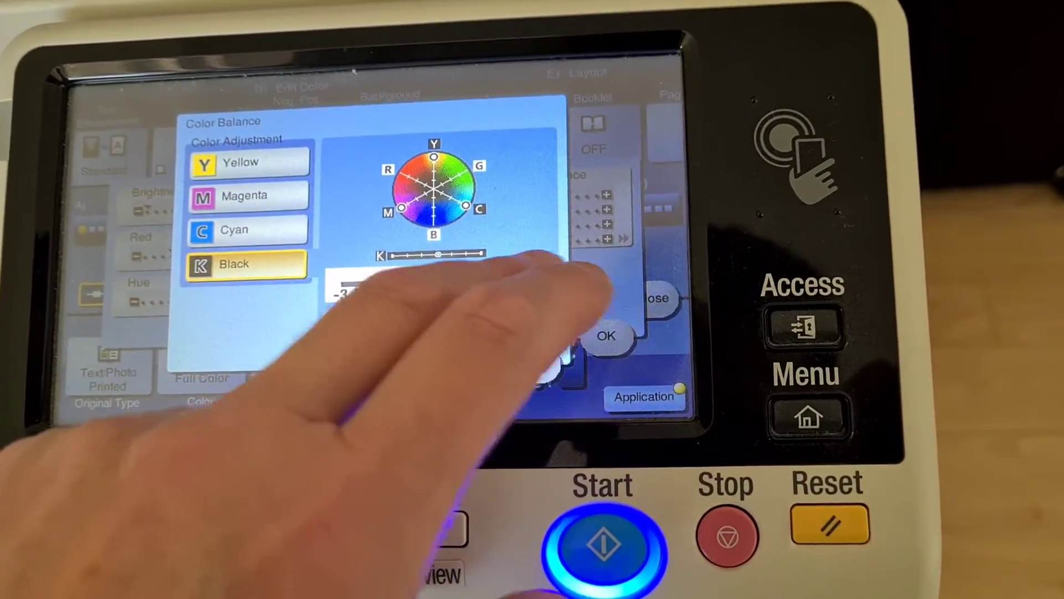
pyautogui.click(612, 335)
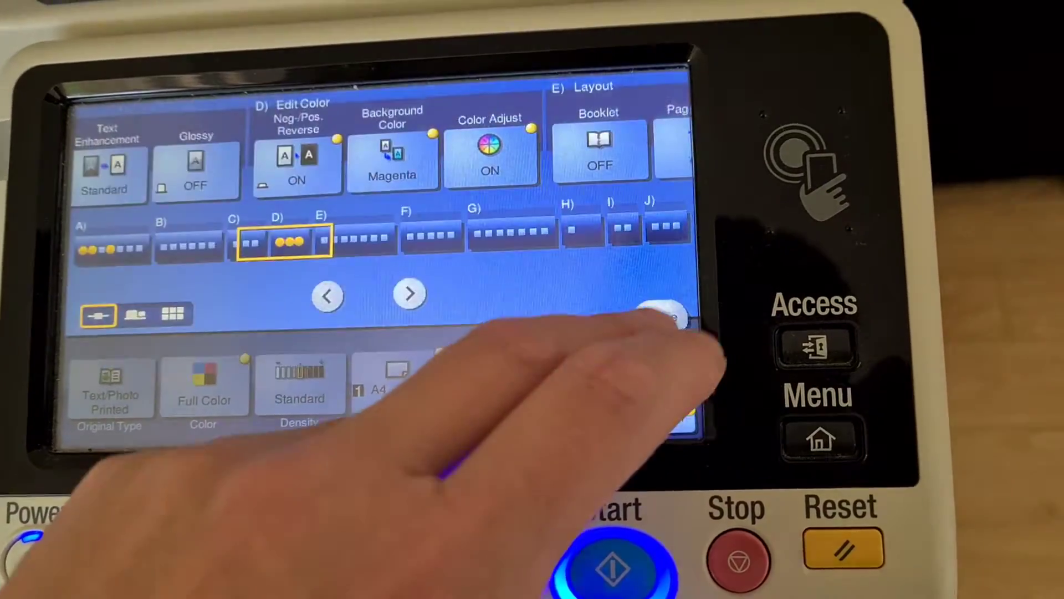
# - Return from Application to the main copy screen for scanning
pyautogui.click(663, 297)
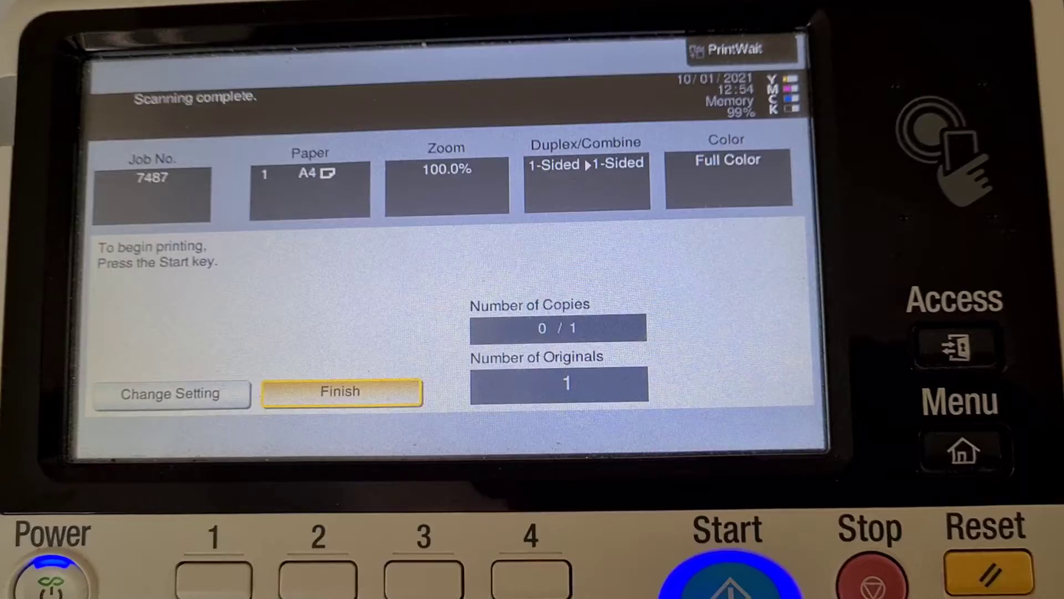
# - Start printing the scanned full-colour A4 job
pyautogui.click(730, 581)
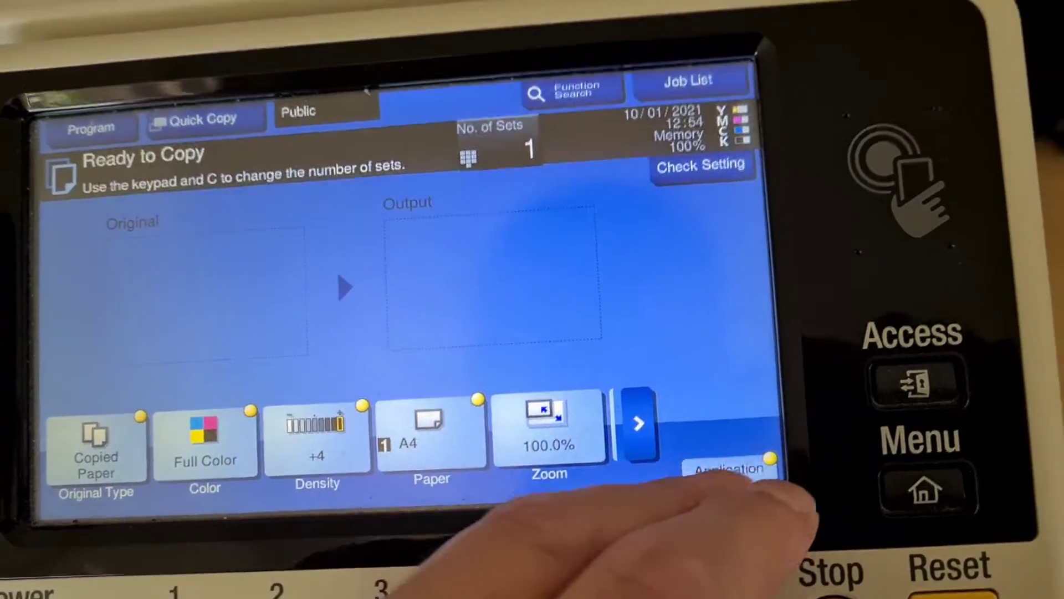
# - Turn the magenta Background Color off under Edit Color
pyautogui.click(799, 465)
pyautogui.moveTo(707, 191); pyautogui.dragTo(125, 167)
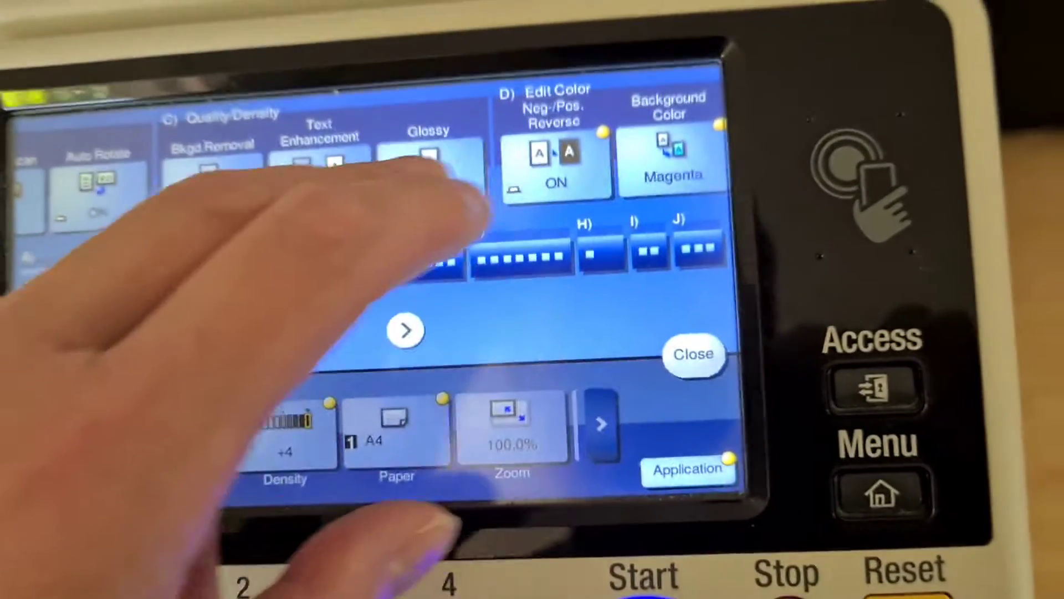
pyautogui.moveTo(453, 208); pyautogui.dragTo(236, 204)
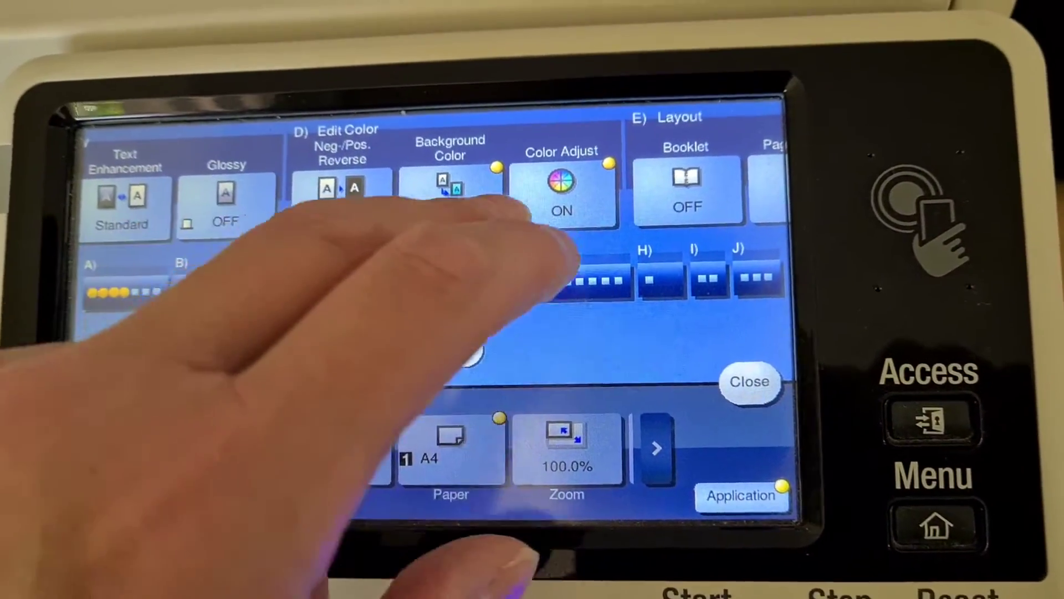
pyautogui.click(468, 191)
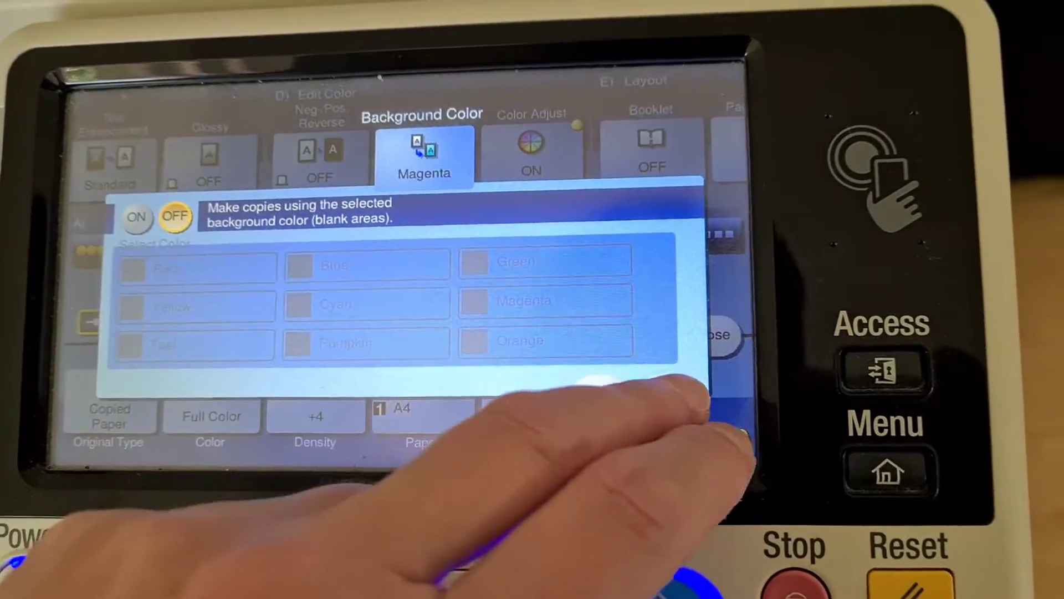
pyautogui.click(725, 414)
# - Check Color Adjust hue without changing it and return to the copy screen
pyautogui.click(586, 167)
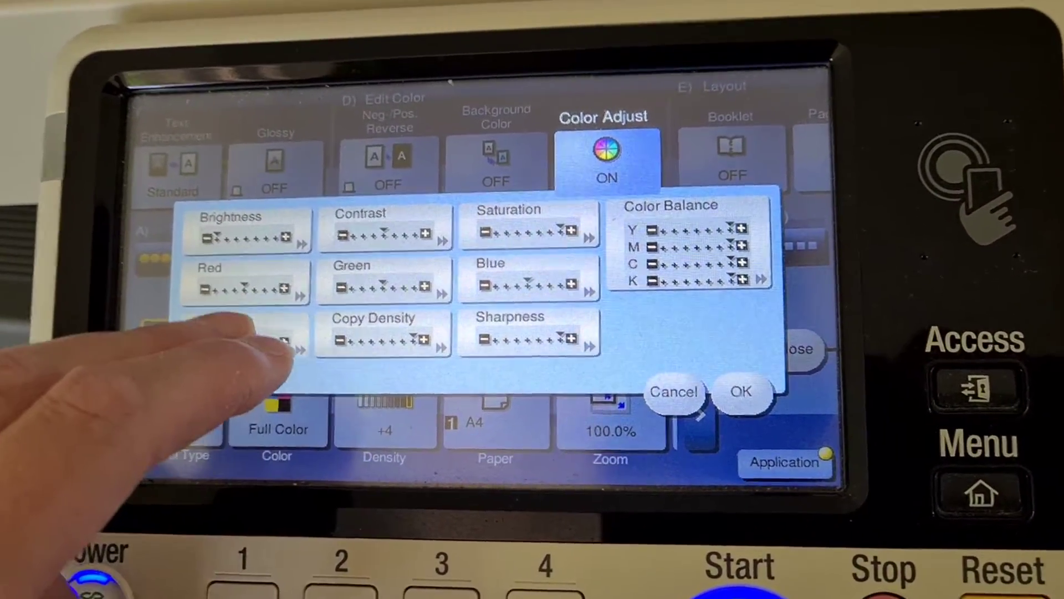
pyautogui.click(250, 337)
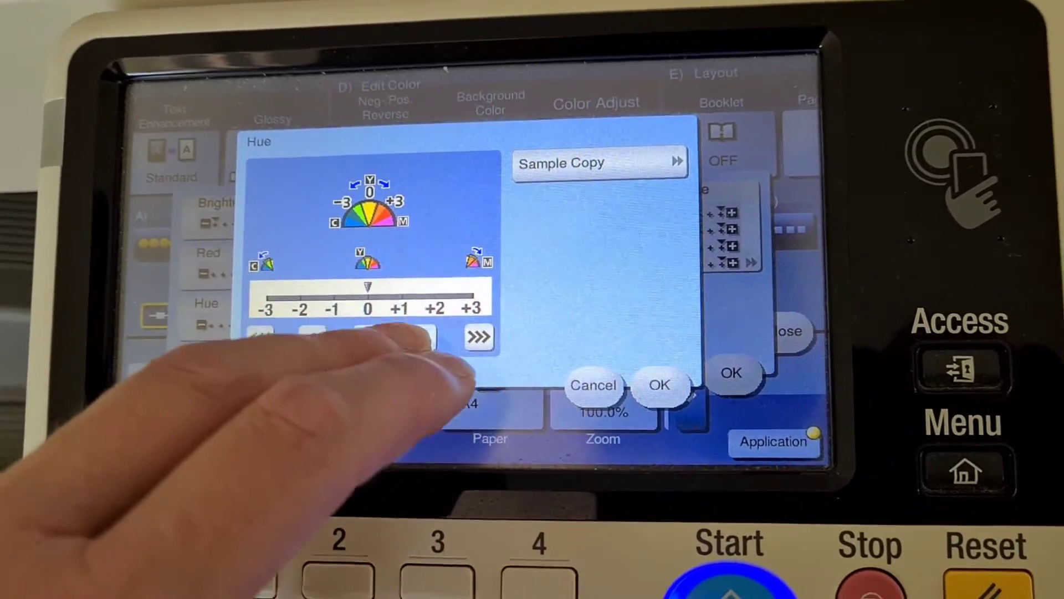
pyautogui.click(661, 375)
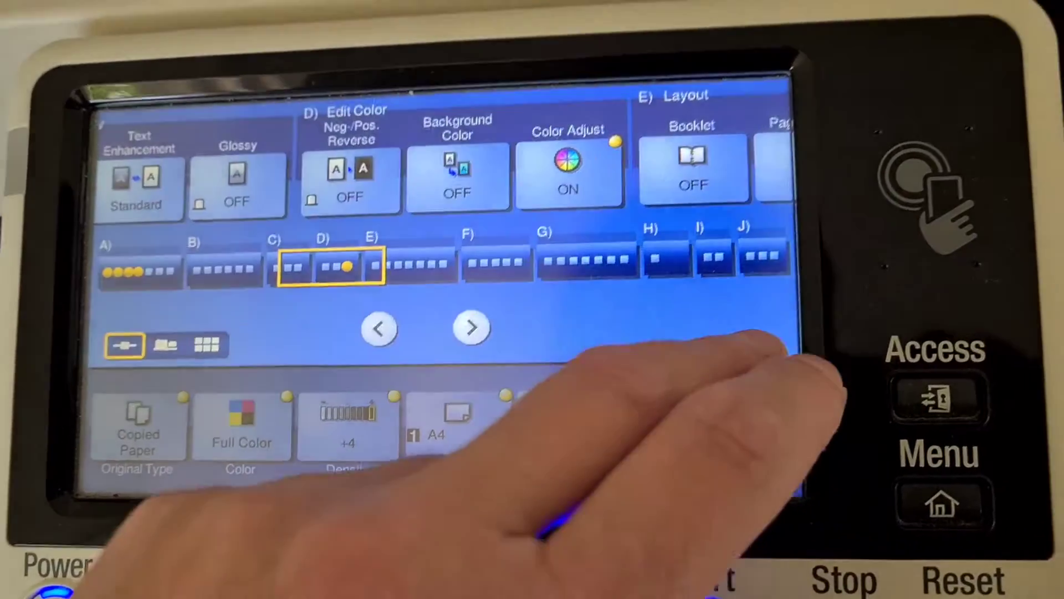
pyautogui.click(757, 350)
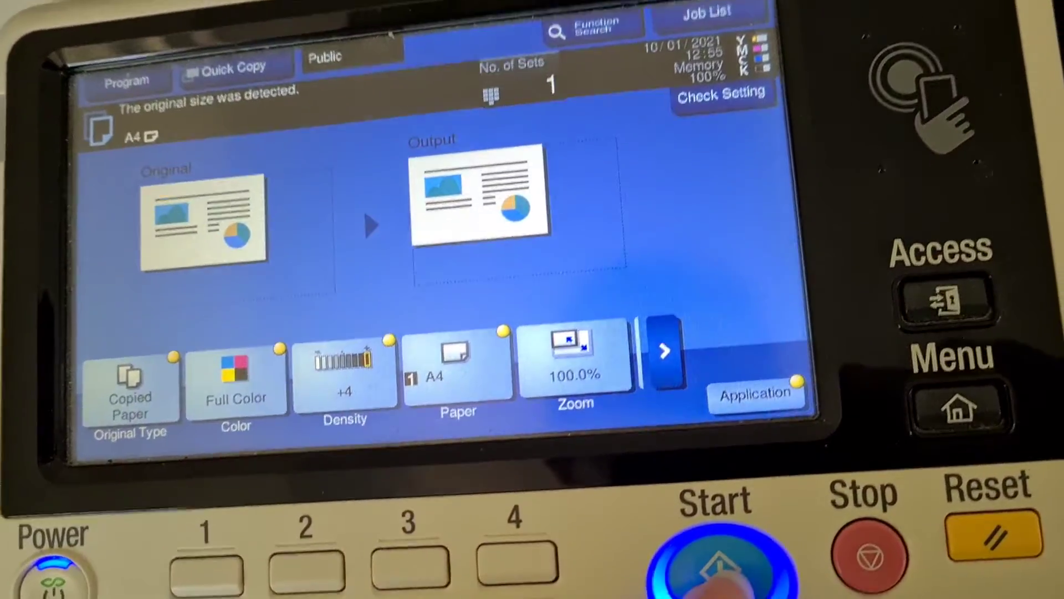
# - Copy the page in full colour, finishing the scan so it prints
pyautogui.click(720, 566)
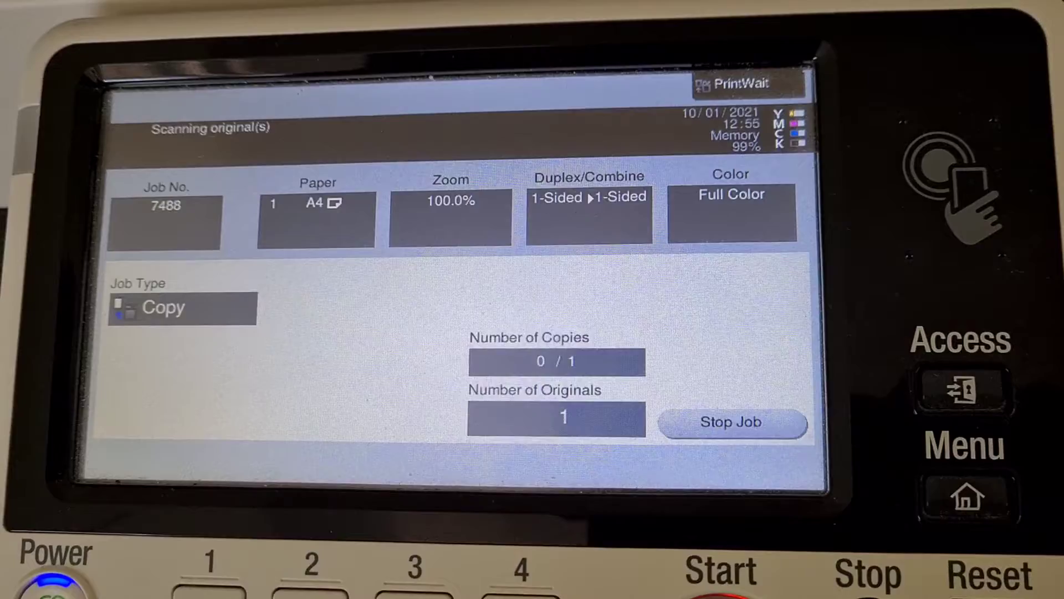
pyautogui.click(322, 424)
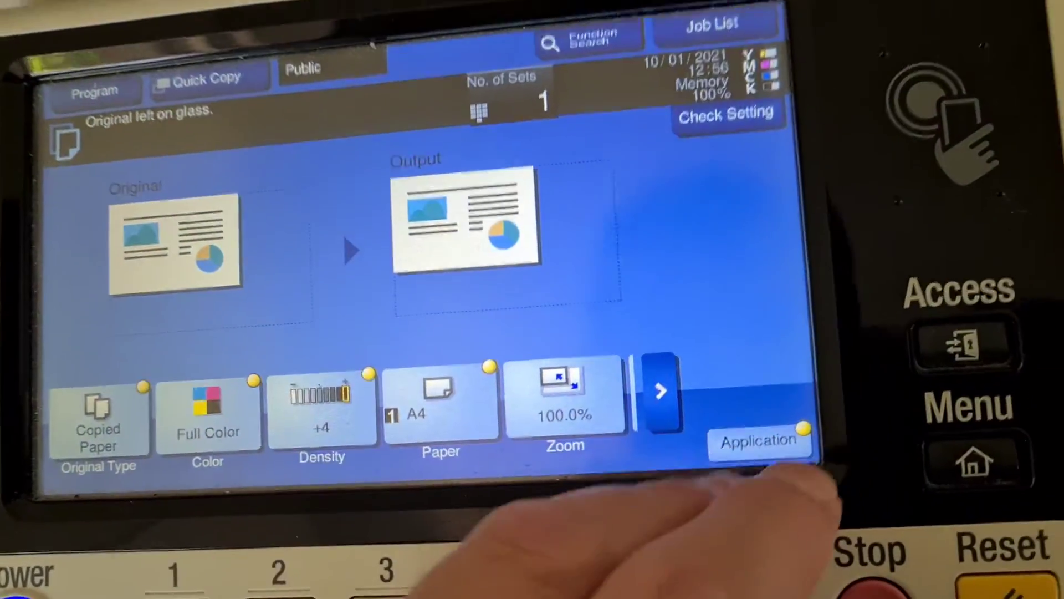
# - Turn Neg./Pos. Reverse on and make another full-colour copy
pyautogui.click(846, 475)
pyautogui.moveTo(761, 270)
pyautogui.mouseDown()
pyautogui.moveTo(358, 204)
pyautogui.moveTo(100, 216)
pyautogui.mouseUp()
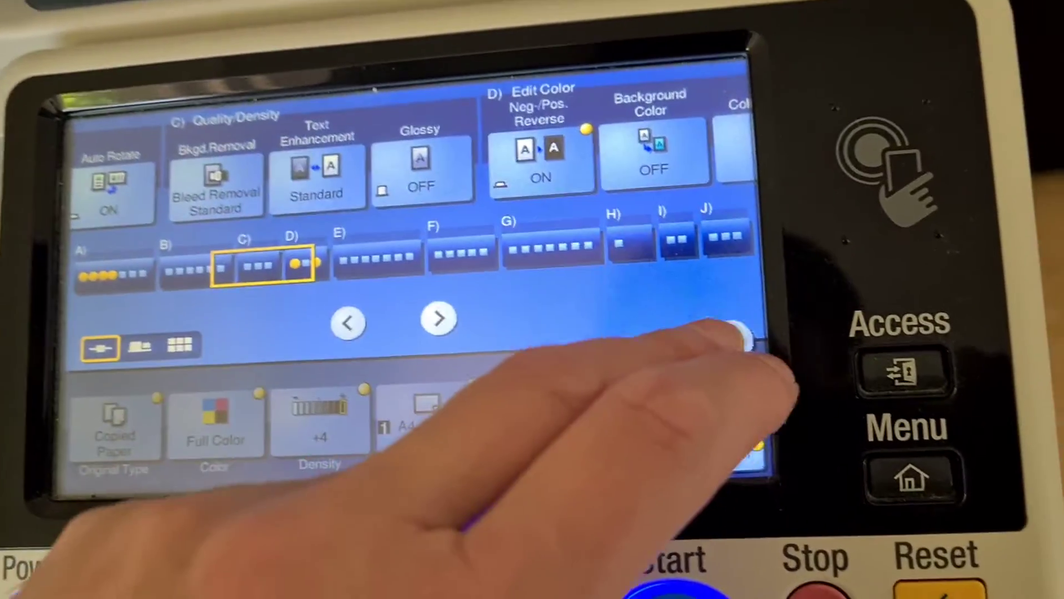
pyautogui.click(732, 336)
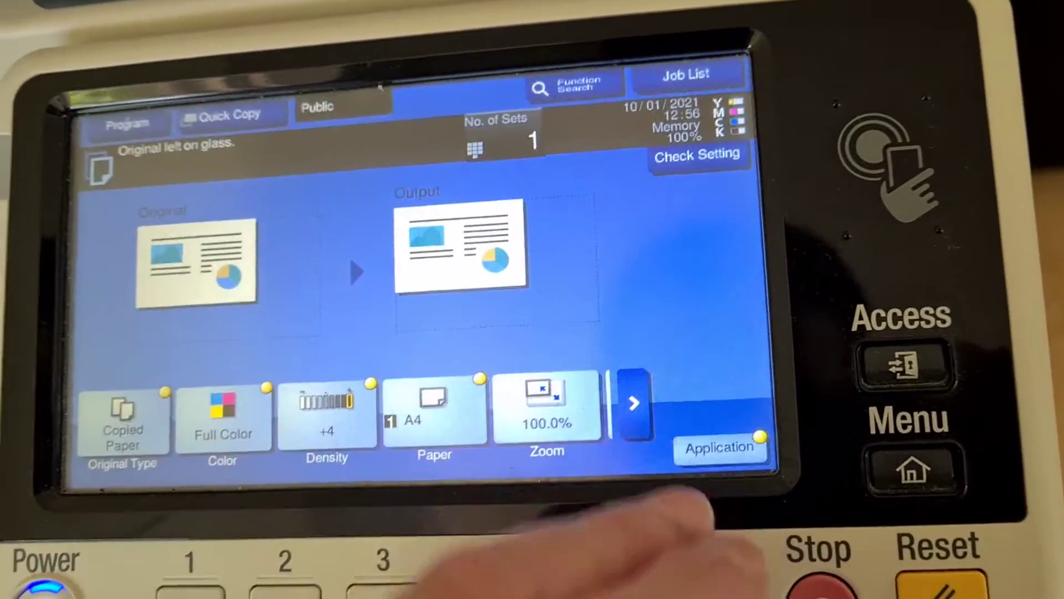
pyautogui.click(691, 582)
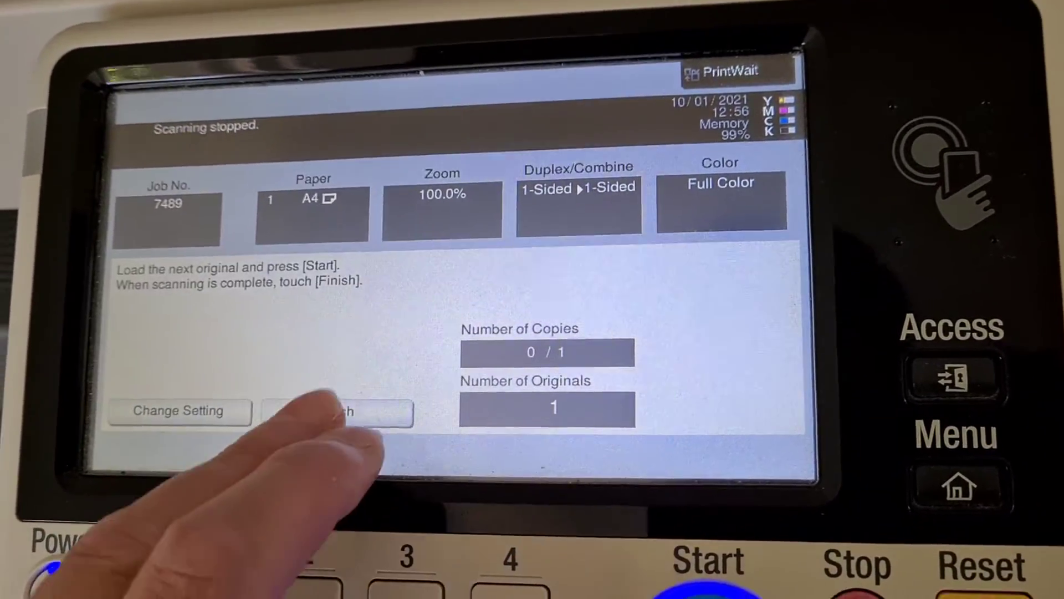
pyautogui.click(341, 412)
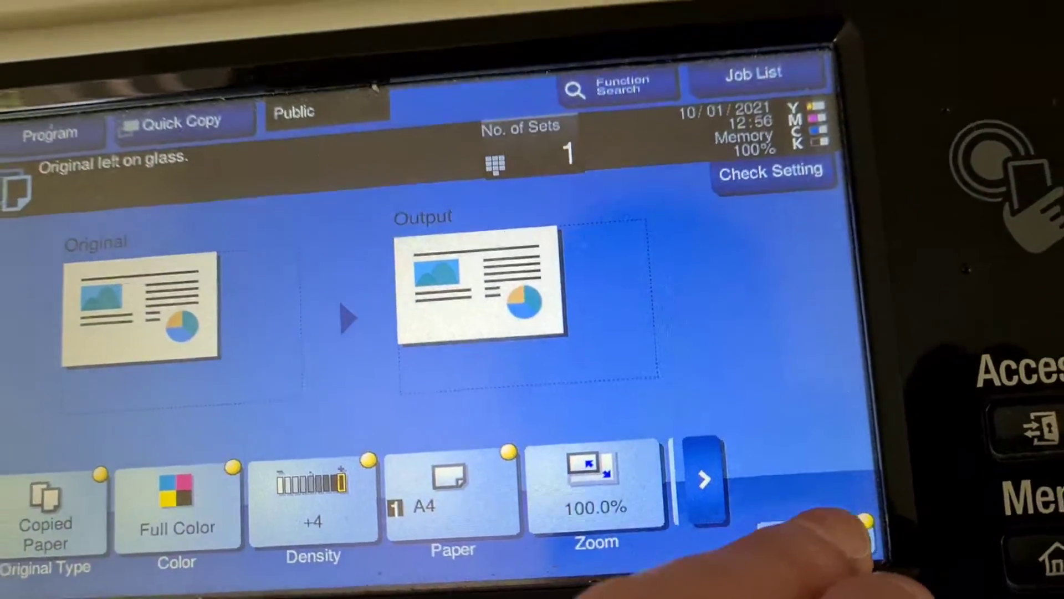
# - Switch Background Color on with Cyan, confirm it, and return to the copy screen
pyautogui.click(831, 522)
pyautogui.click(250, 275)
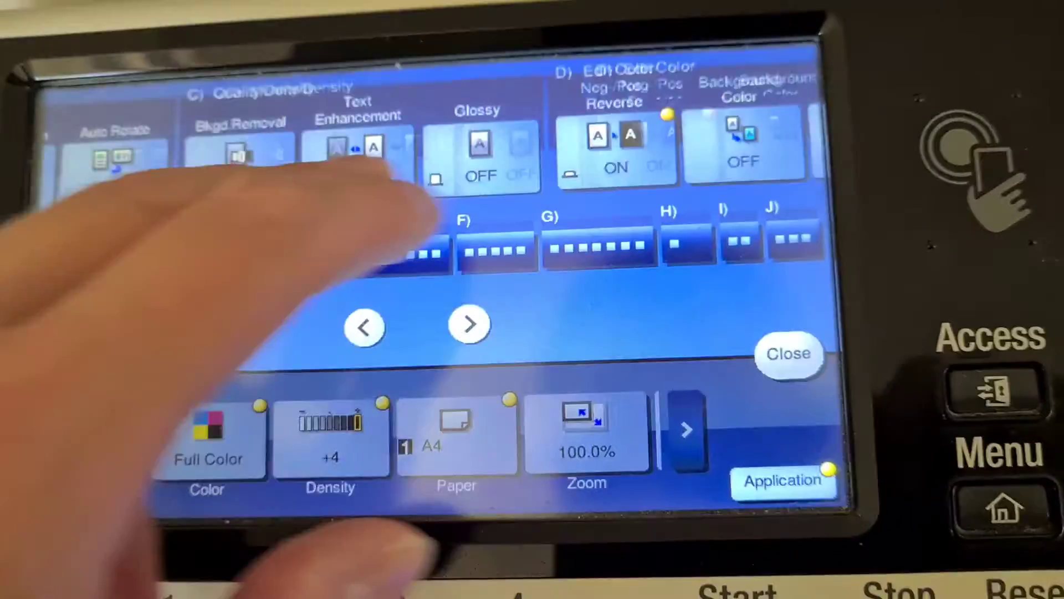
pyautogui.moveTo(450, 224); pyautogui.dragTo(199, 225)
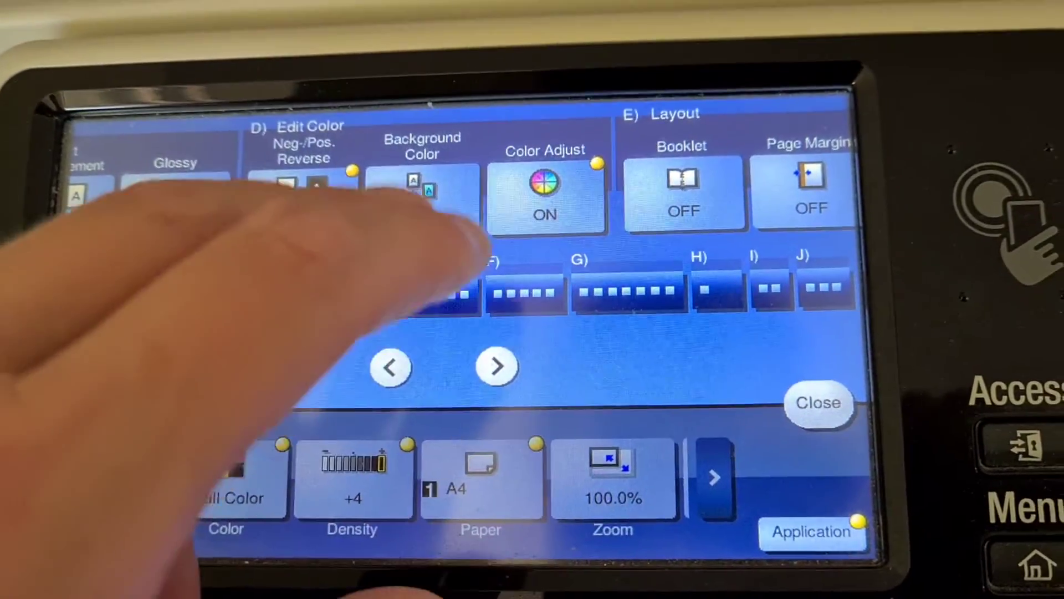
pyautogui.click(445, 200)
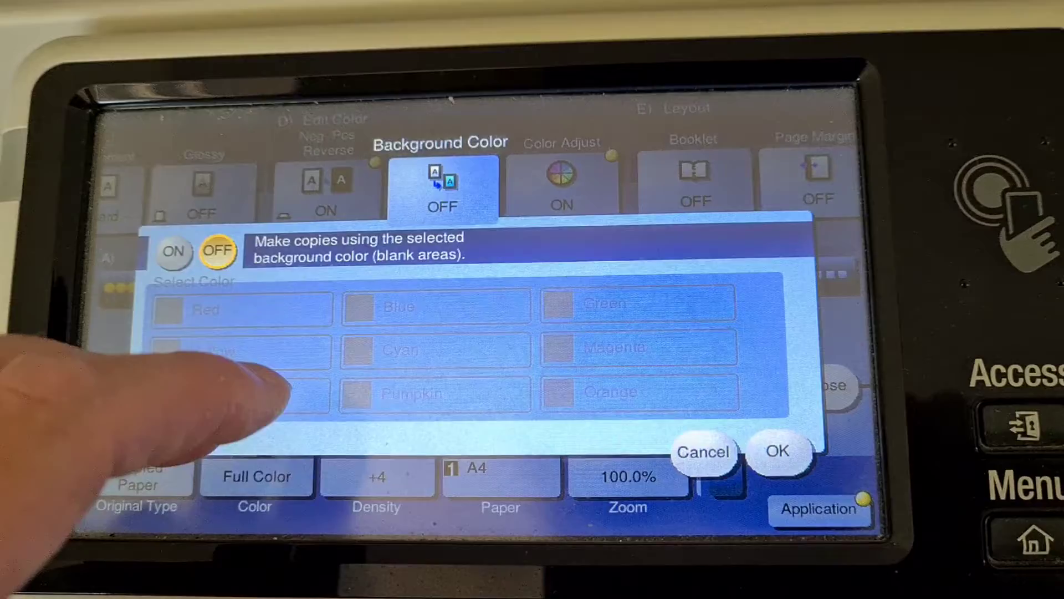
pyautogui.click(167, 259)
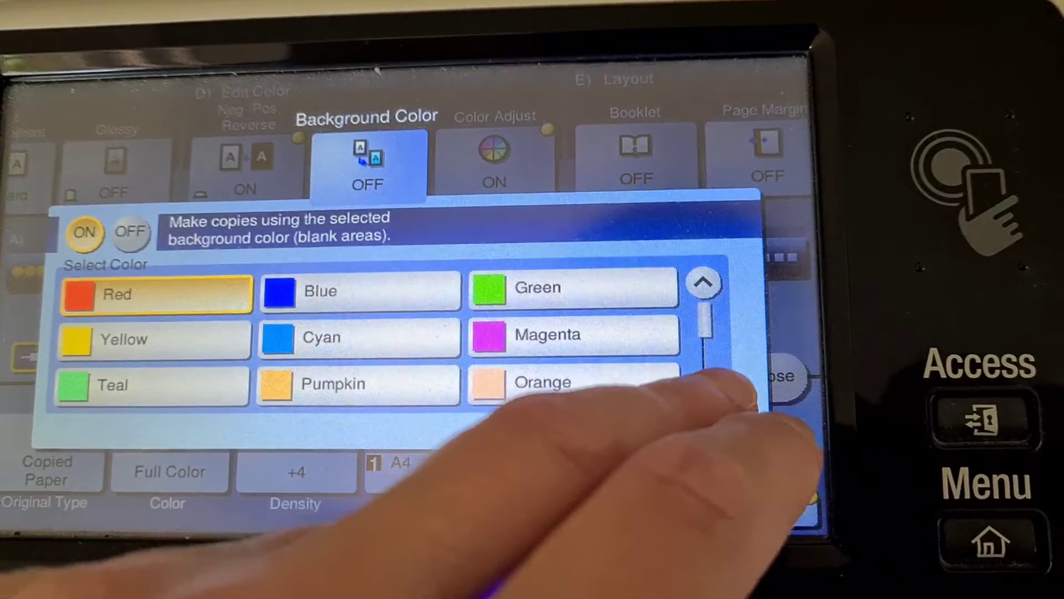
pyautogui.click(705, 384)
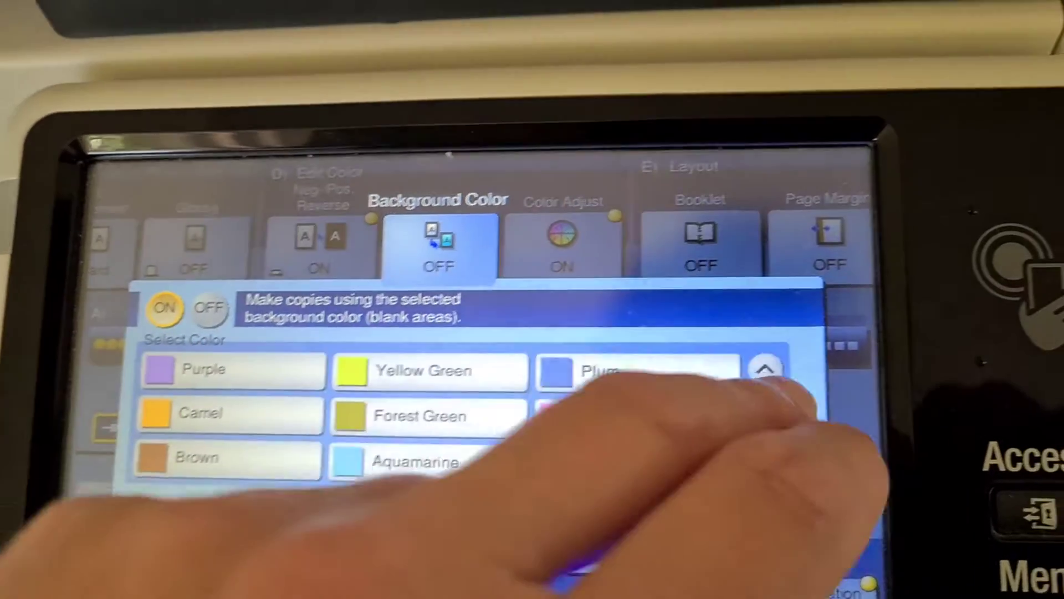
pyautogui.click(765, 369)
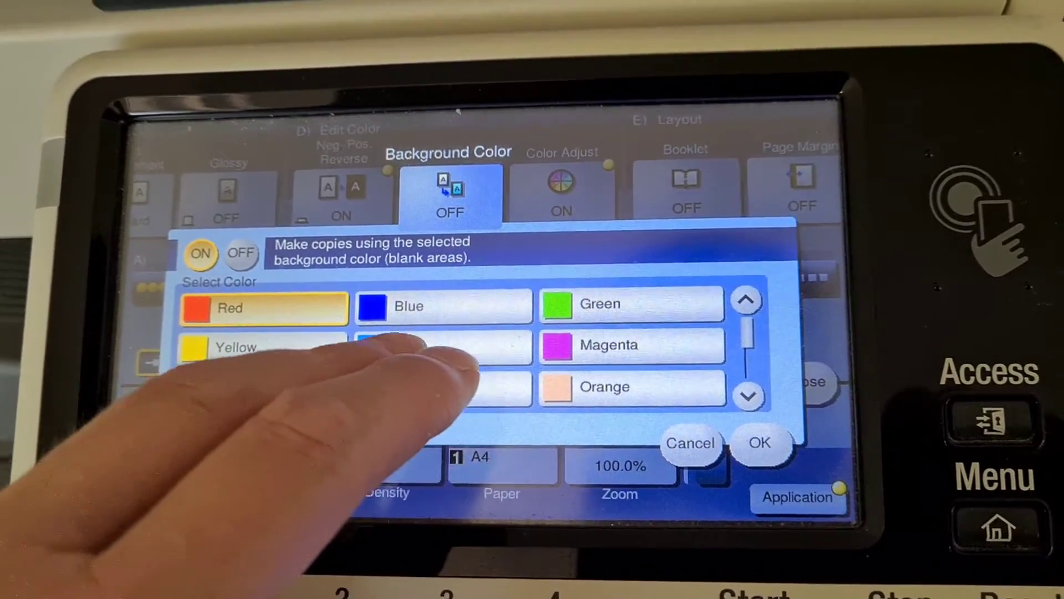
pyautogui.click(441, 350)
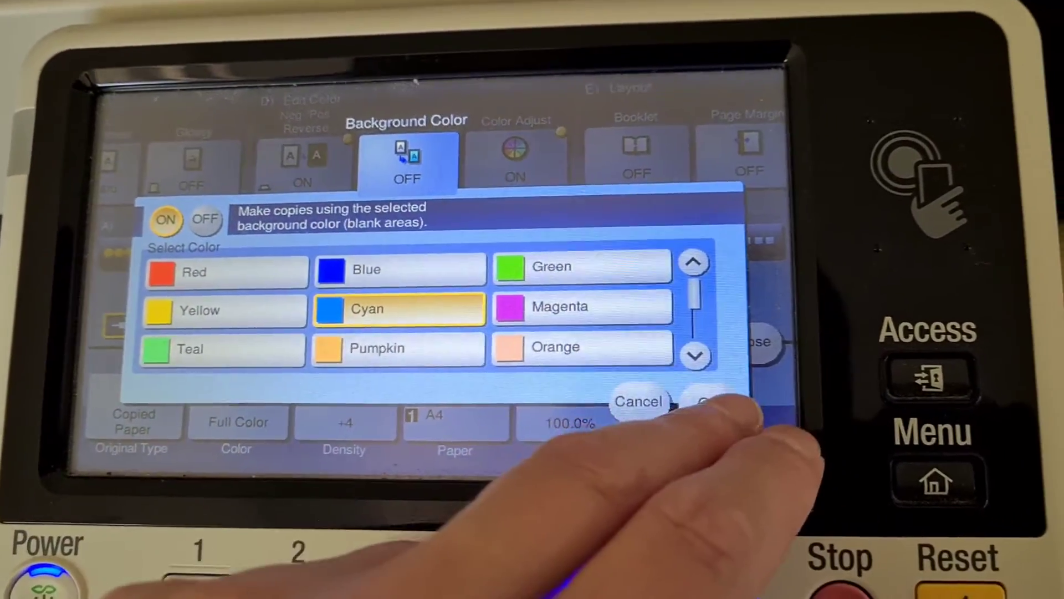
pyautogui.click(711, 403)
pyautogui.click(753, 341)
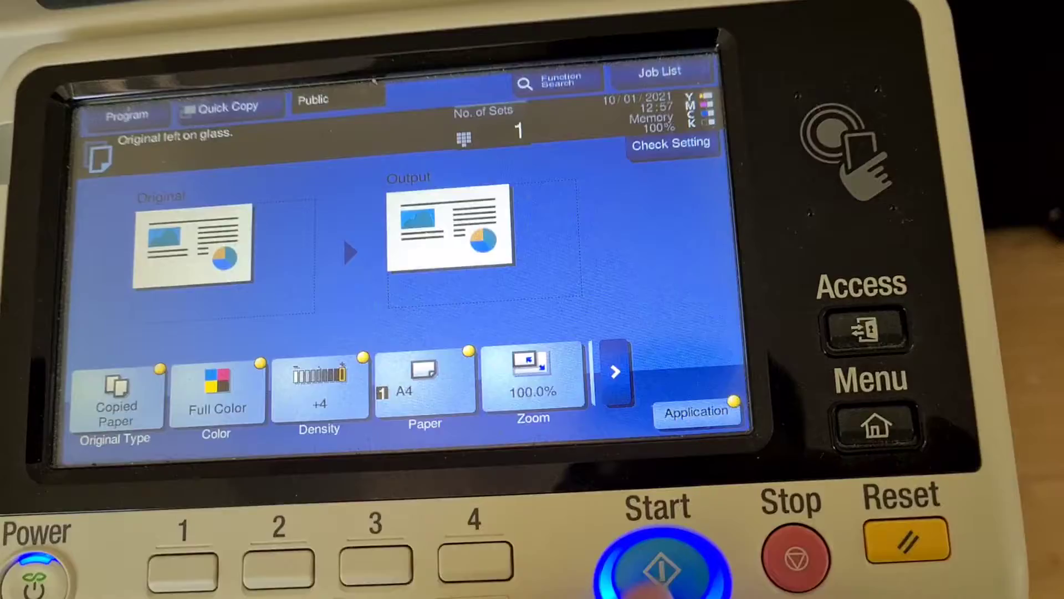
# - Scan and print another full-colour A4 copy with the Cyan background
pyautogui.click(661, 572)
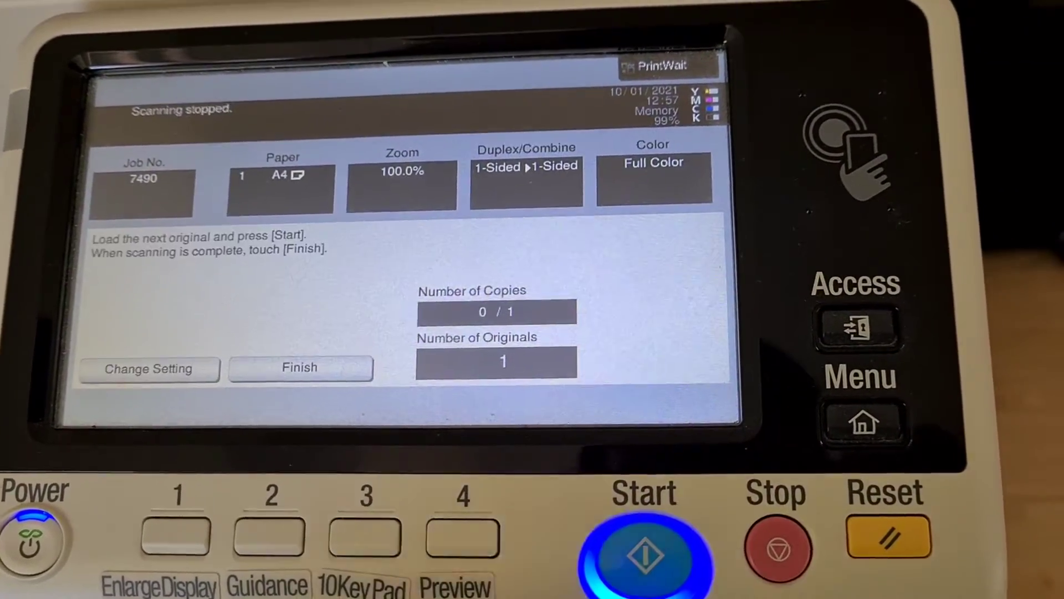
pyautogui.click(311, 367)
pyautogui.click(611, 557)
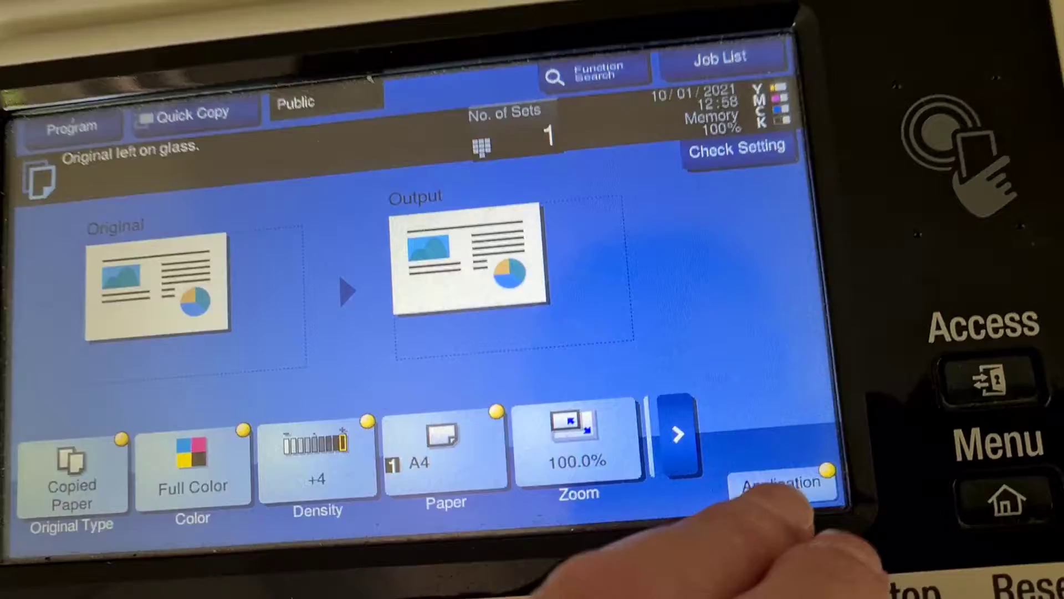
pyautogui.click(782, 486)
pyautogui.moveTo(707, 166); pyautogui.dragTo(142, 241)
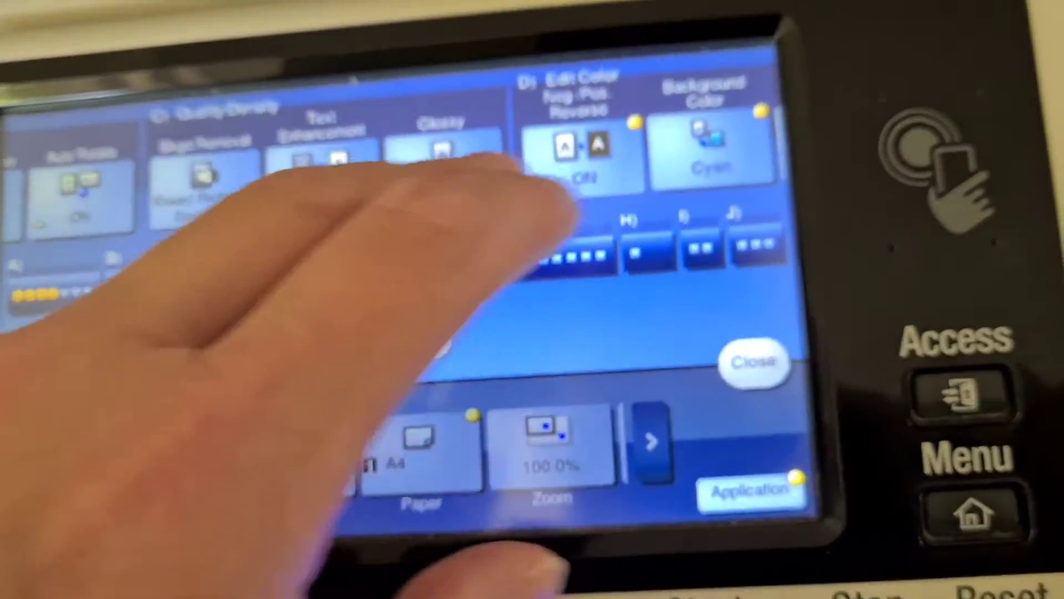
pyautogui.moveTo(570, 213); pyautogui.dragTo(285, 190)
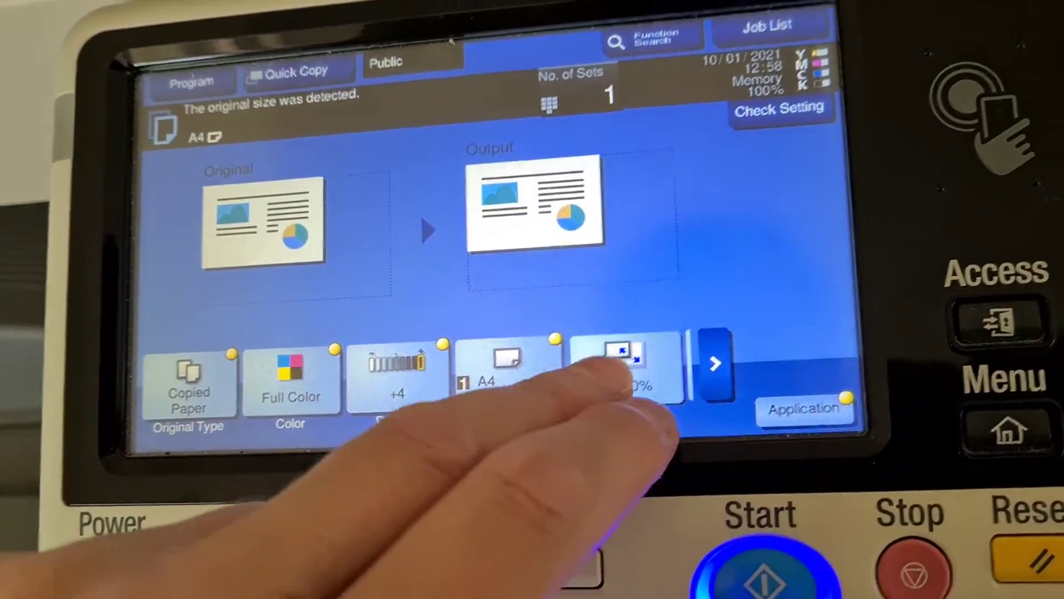
# - Set manual zoom to 104% for both horizontal and vertical and confirm
pyautogui.click(676, 411)
pyautogui.click(619, 183)
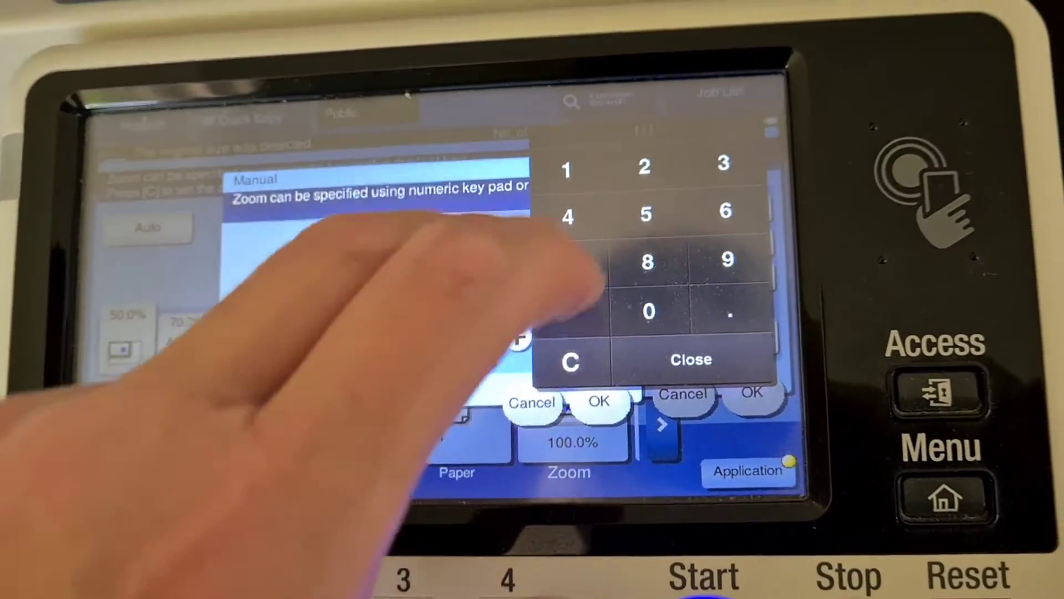
pyautogui.click(582, 150)
pyautogui.click(665, 289)
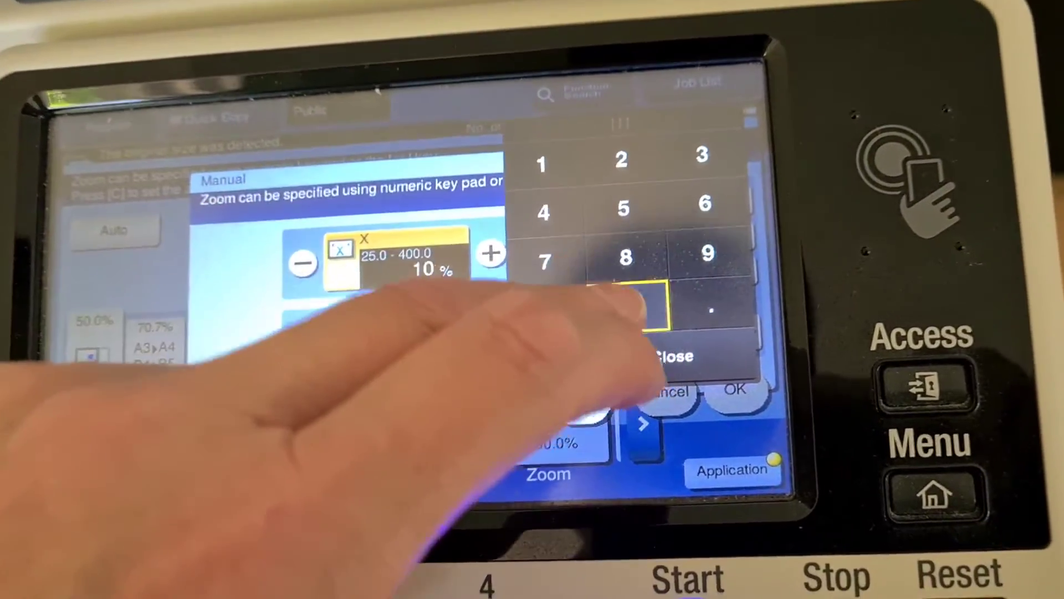
pyautogui.click(584, 198)
pyautogui.click(416, 353)
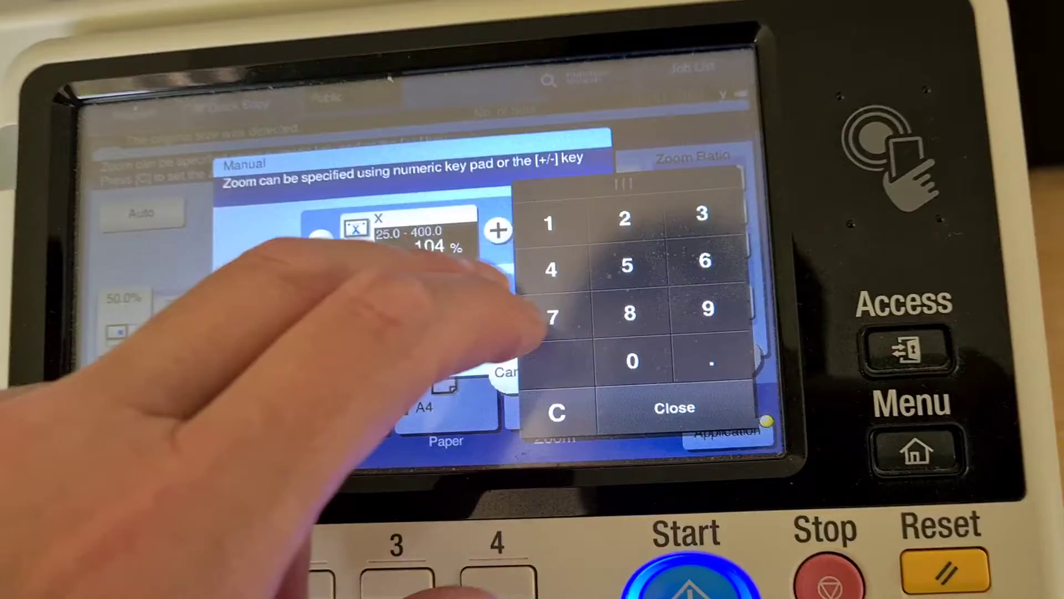
pyautogui.write('104')
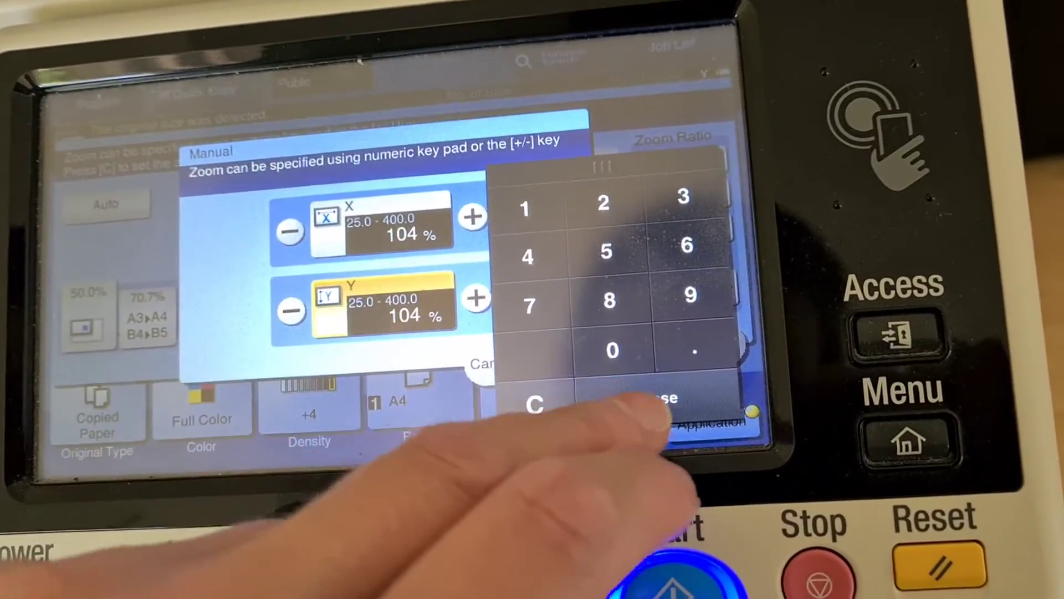
pyautogui.click(641, 399)
pyautogui.click(574, 358)
pyautogui.click(715, 362)
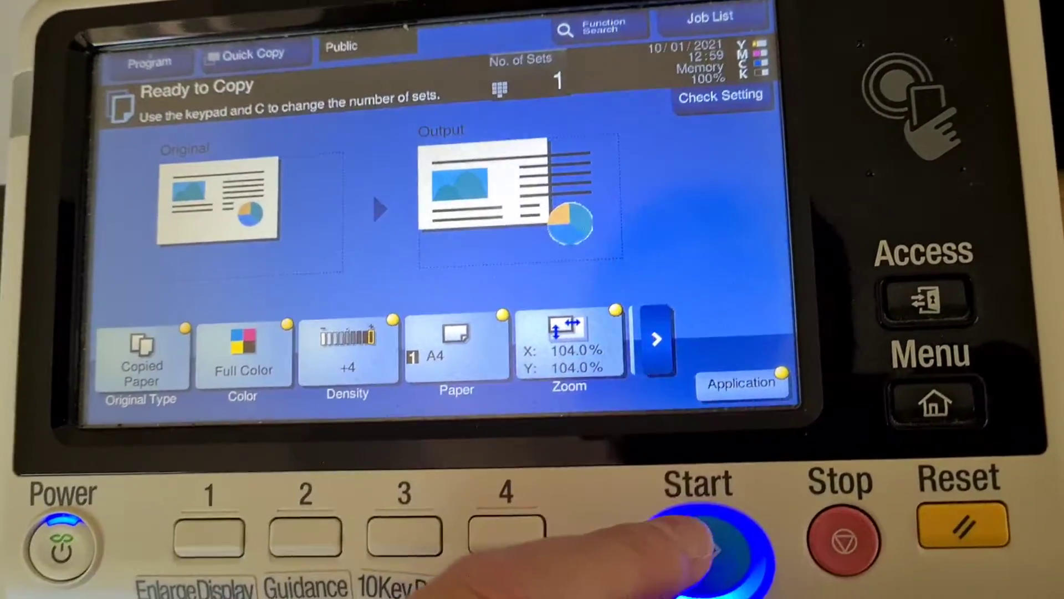
# - Scan and print a full-colour A4 copy at 104% zoom
pyautogui.click(698, 545)
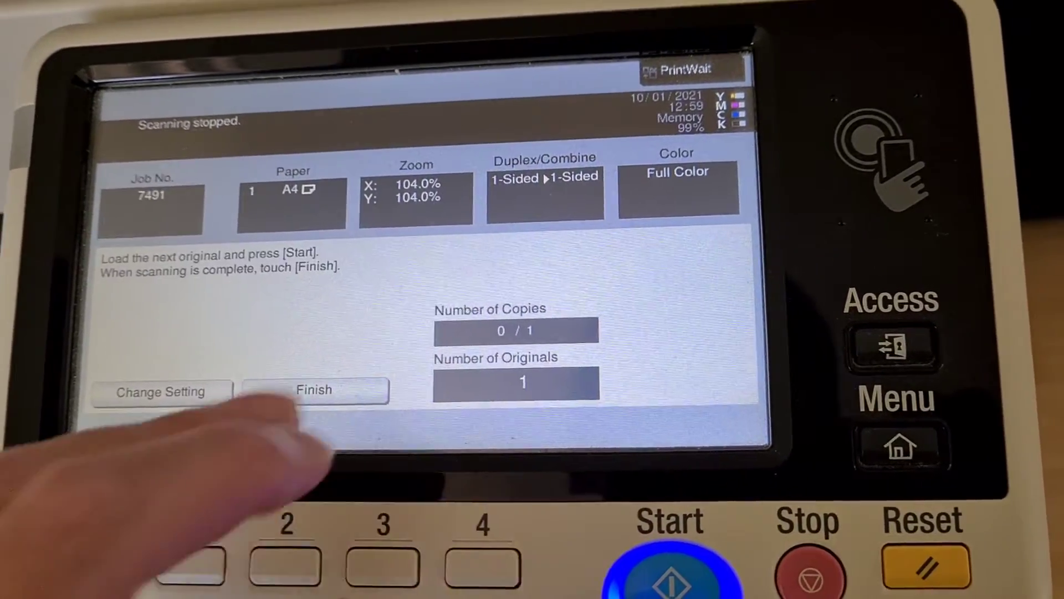
pyautogui.click(314, 389)
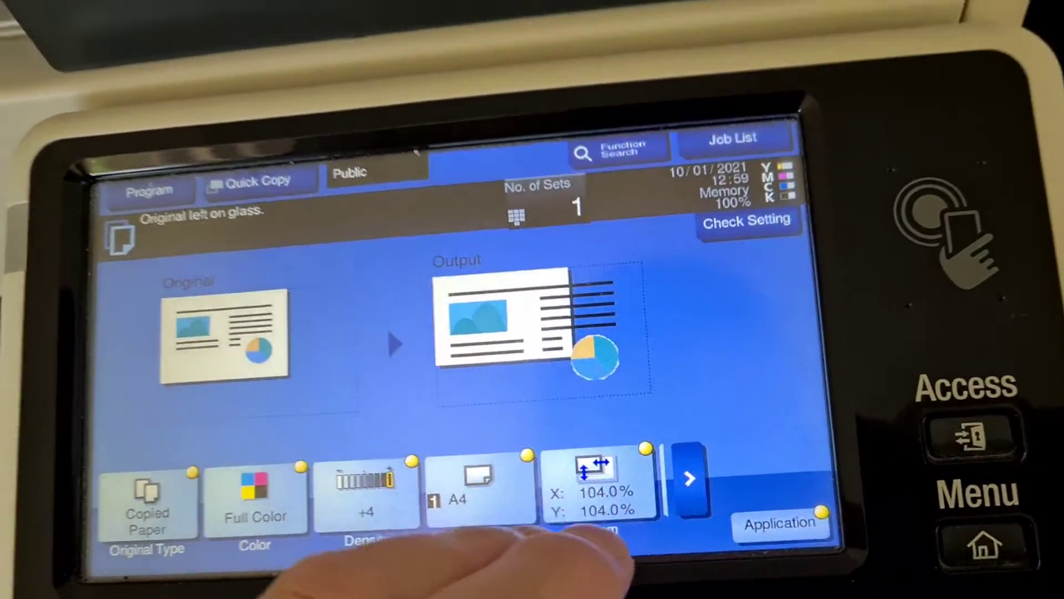
# - Reset zoom to 100% and set the original type to Text/Photo Printed
pyautogui.click(599, 490)
pyautogui.click(370, 362)
pyautogui.click(765, 419)
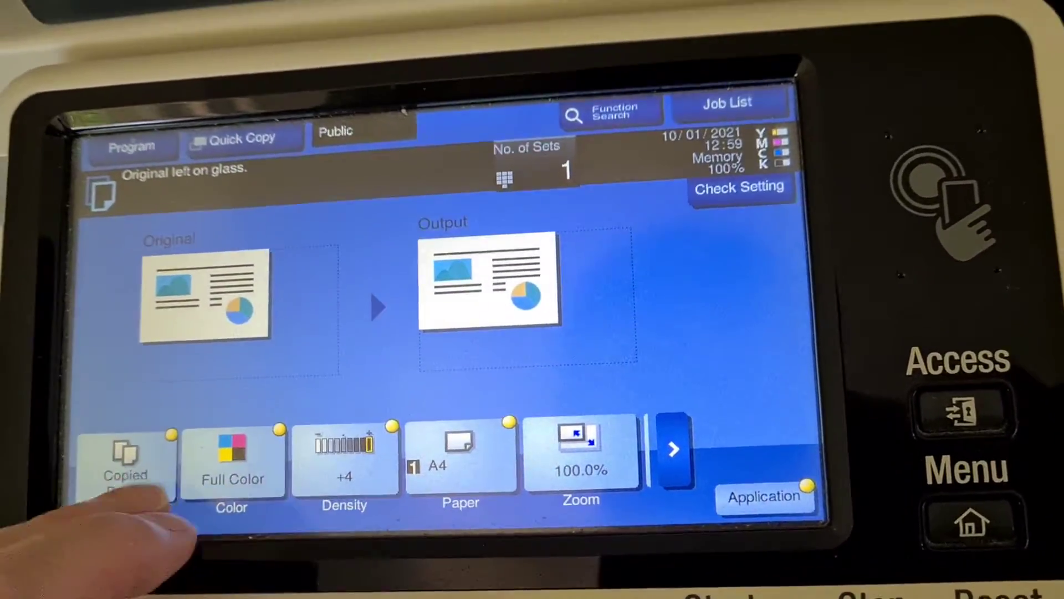
pyautogui.click(113, 470)
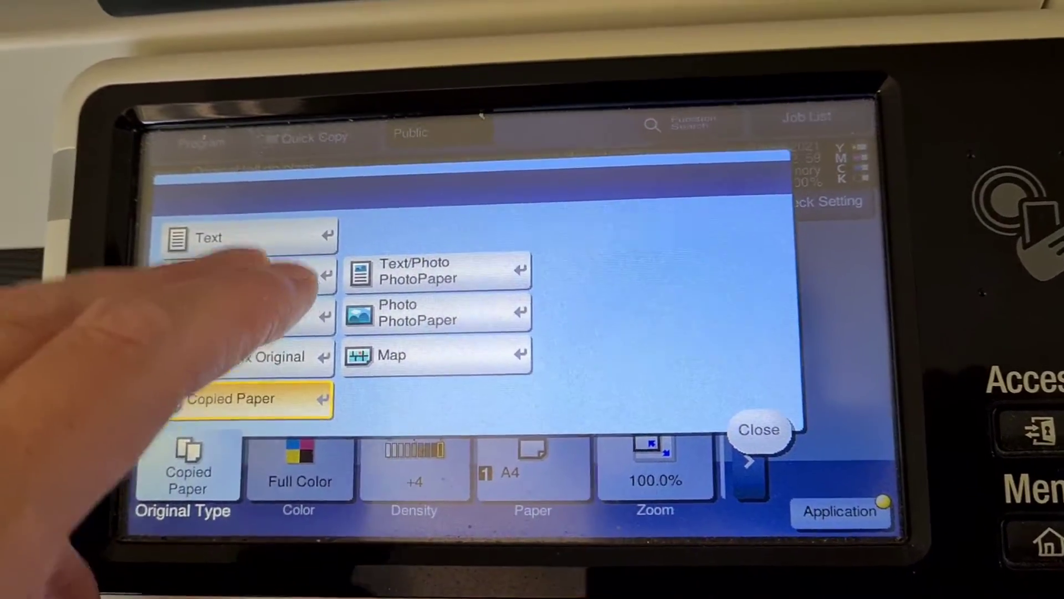
pyautogui.click(275, 276)
# - Shift the hue to -2 in Color Adjust
pyautogui.click(736, 466)
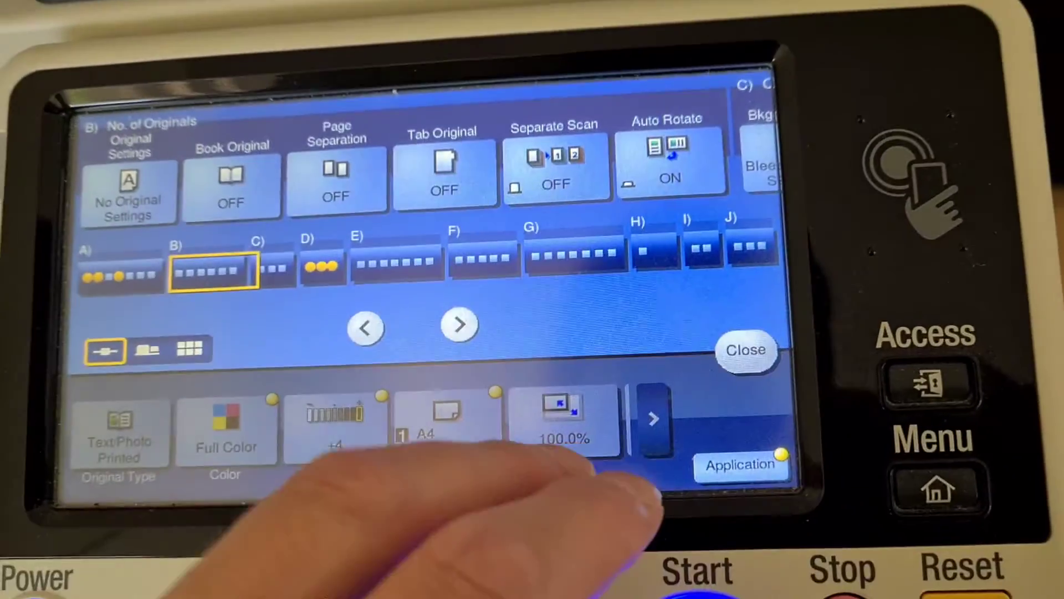
pyautogui.moveTo(737, 134); pyautogui.dragTo(26, 202)
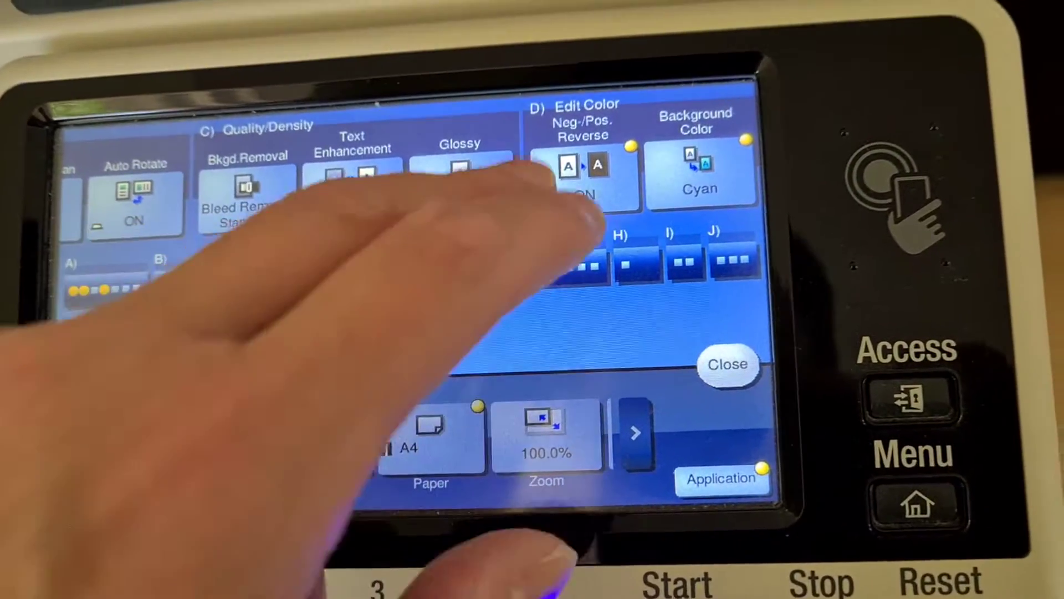
pyautogui.moveTo(545, 183); pyautogui.dragTo(142, 199)
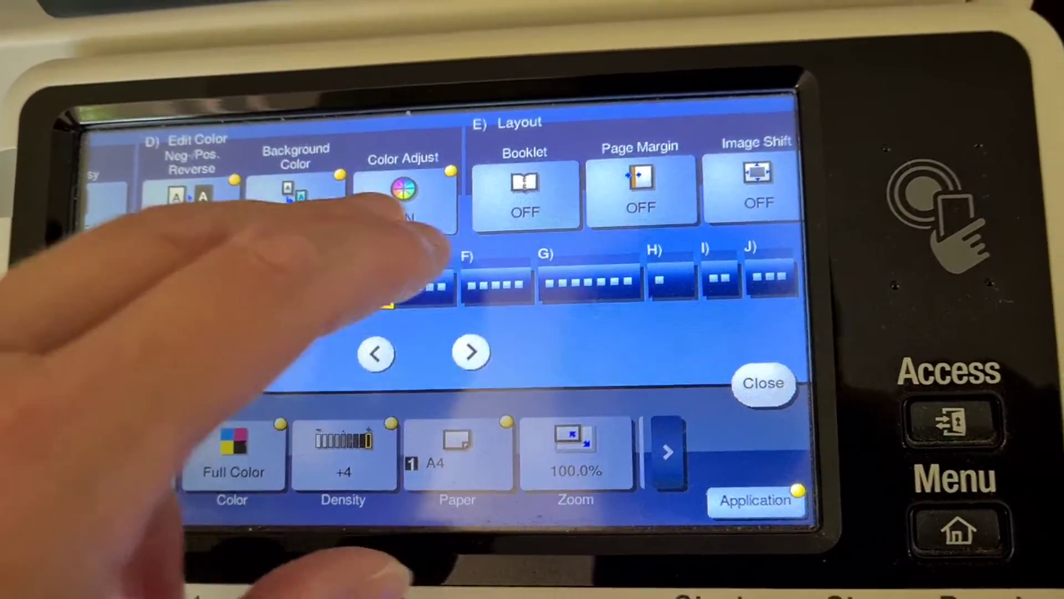
pyautogui.click(407, 207)
pyautogui.click(216, 333)
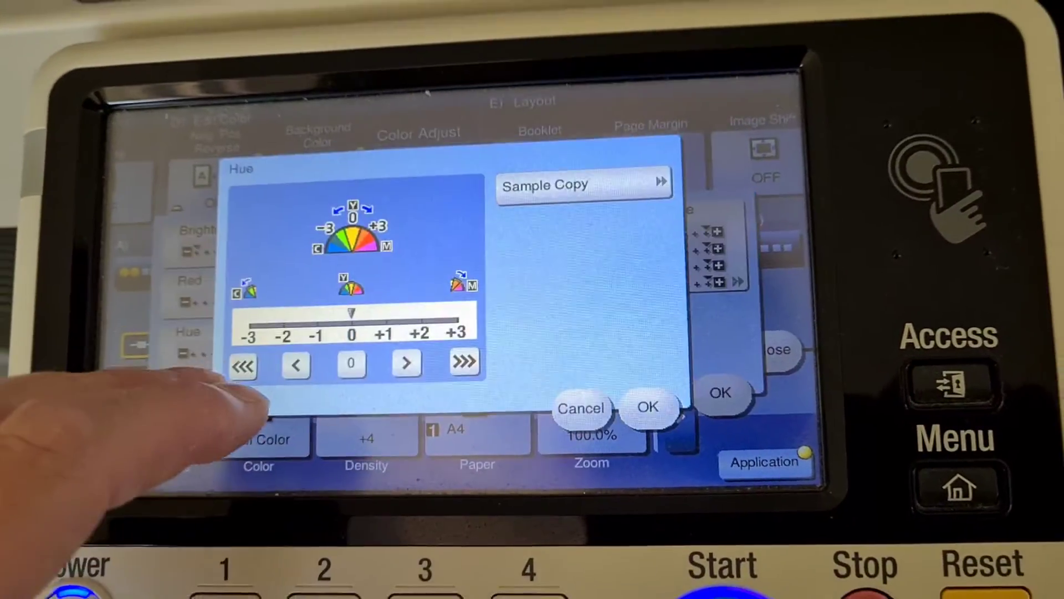
pyautogui.click(241, 374)
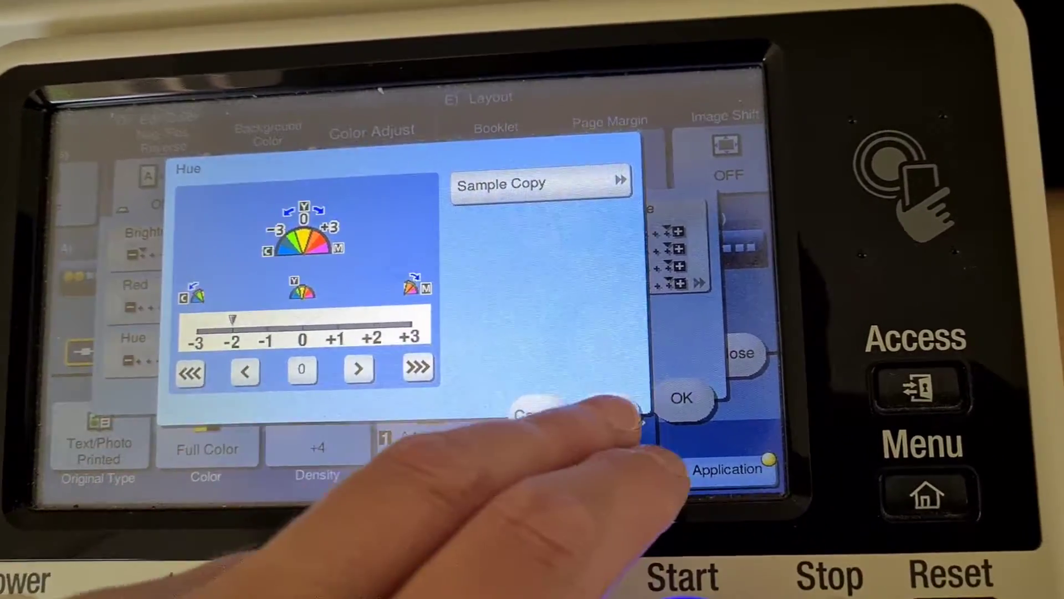
pyautogui.click(633, 414)
# - Raise red to +3 and keep brightness at -3
pyautogui.click(183, 295)
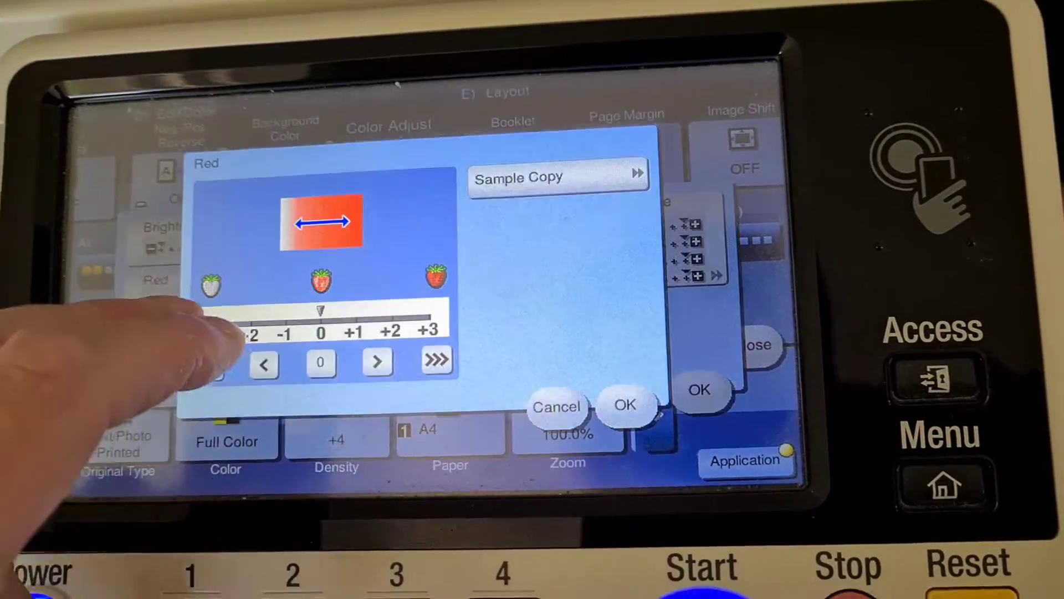
pyautogui.click(442, 352)
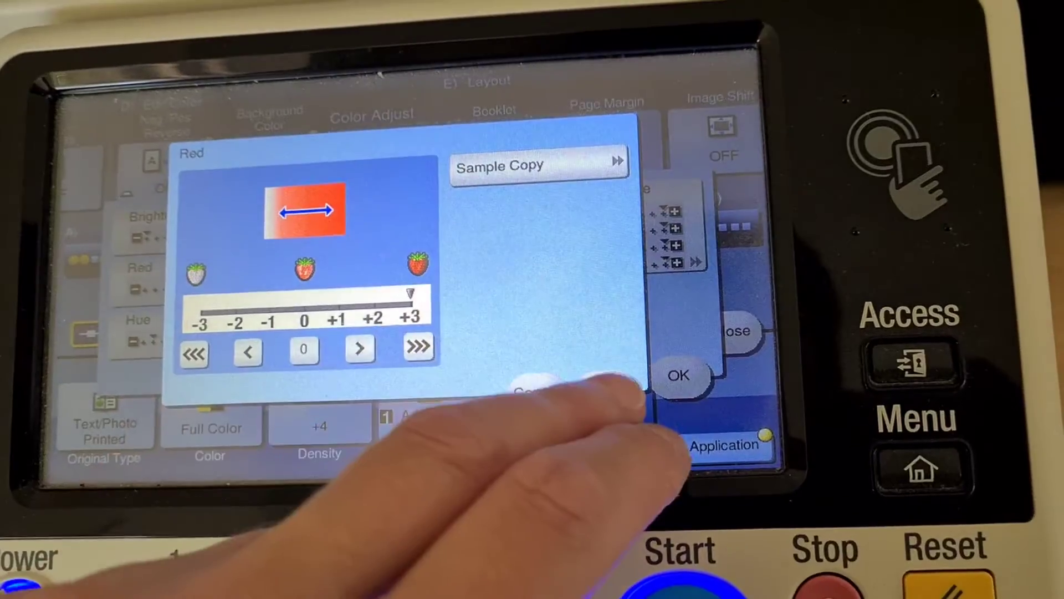
pyautogui.click(629, 397)
pyautogui.click(183, 250)
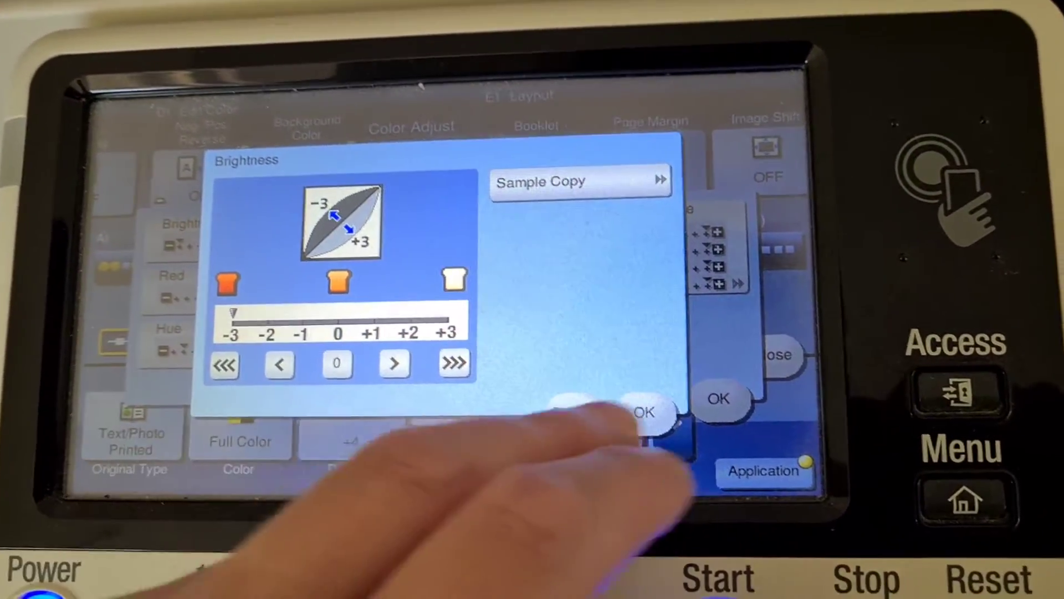
pyautogui.click(619, 420)
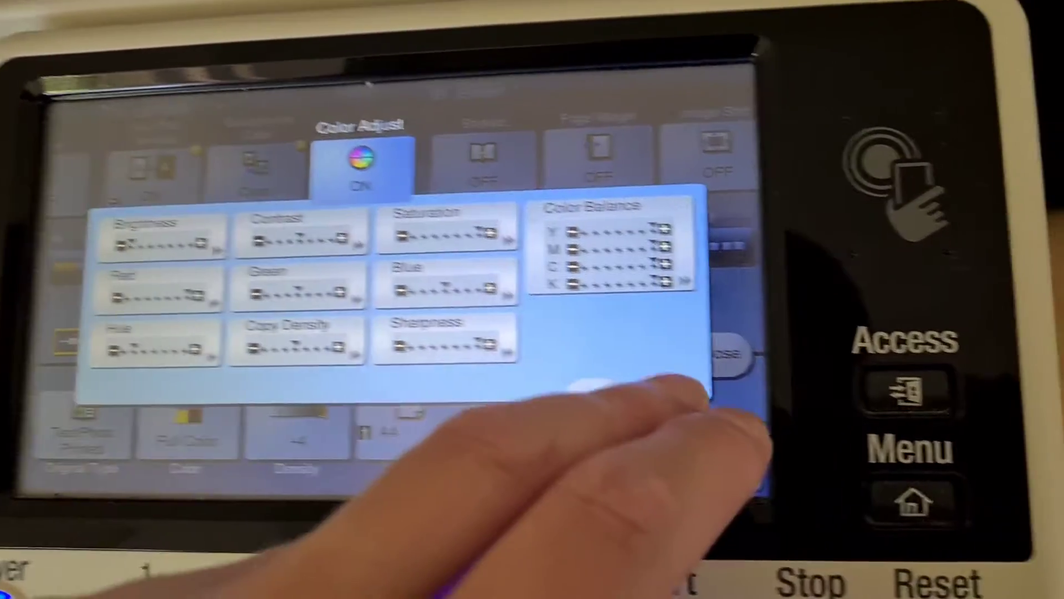
# - Apply the hue, red and brightness adjustments and return to copying
pyautogui.click(714, 358)
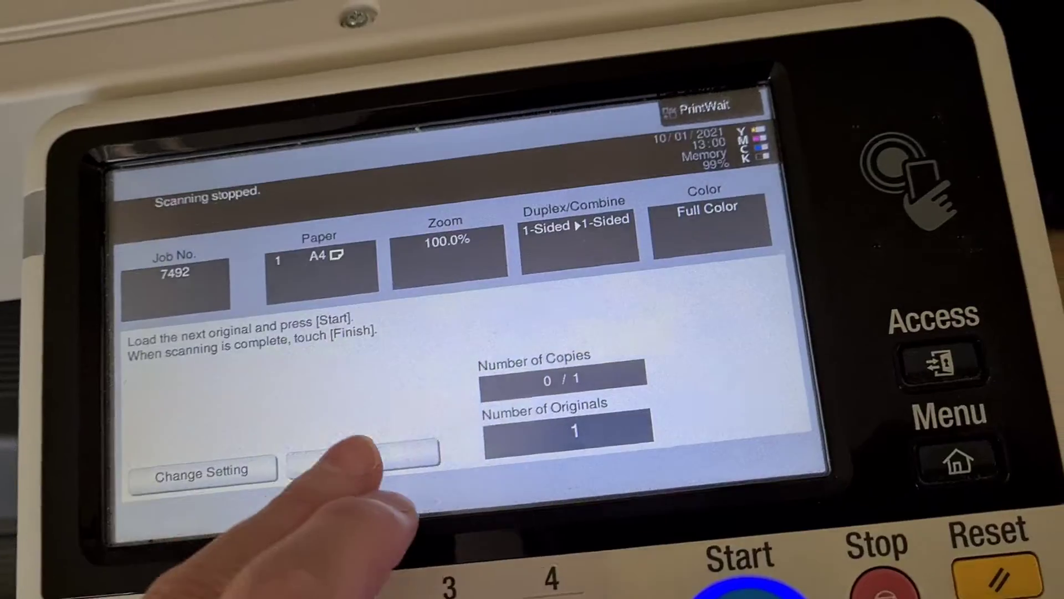
# - Finish the scan and print the colour-adjusted copy
pyautogui.click(536, 588)
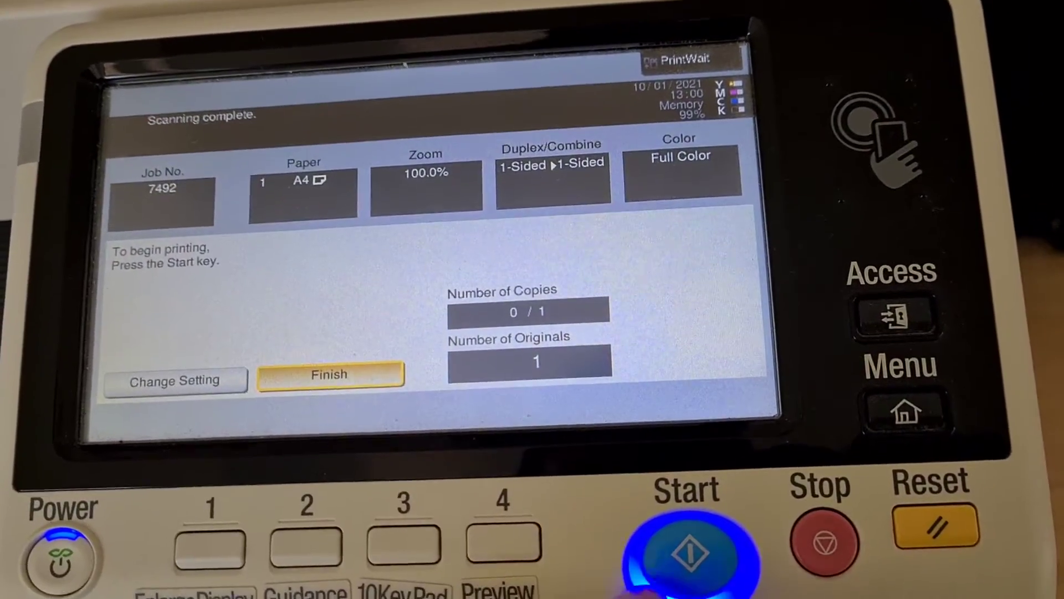
pyautogui.click(694, 564)
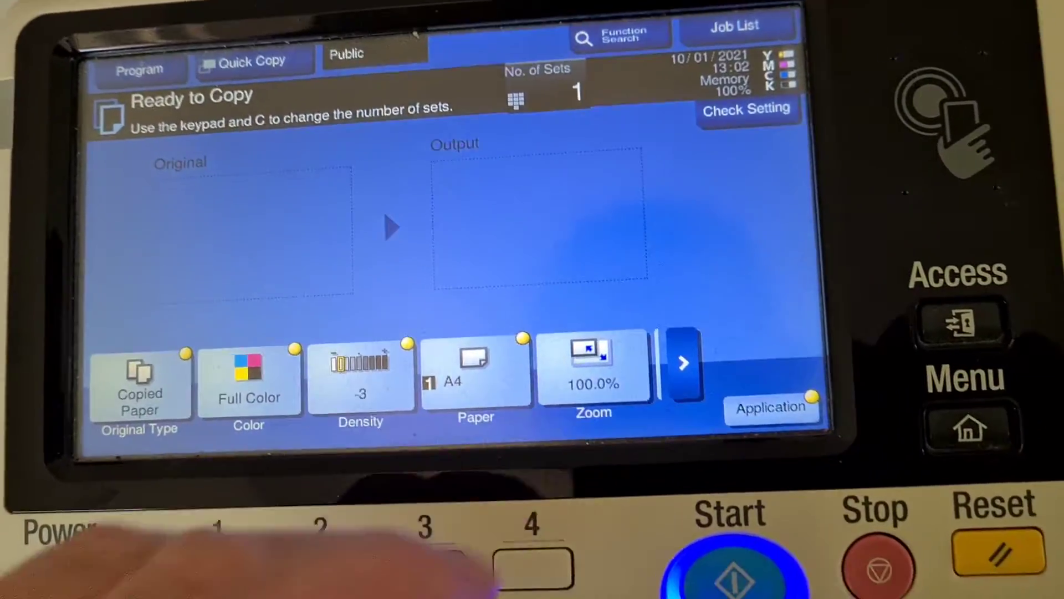
# - Set manual zoom to 150% horizontal and 104% vertical and confirm
pyautogui.click(594, 375)
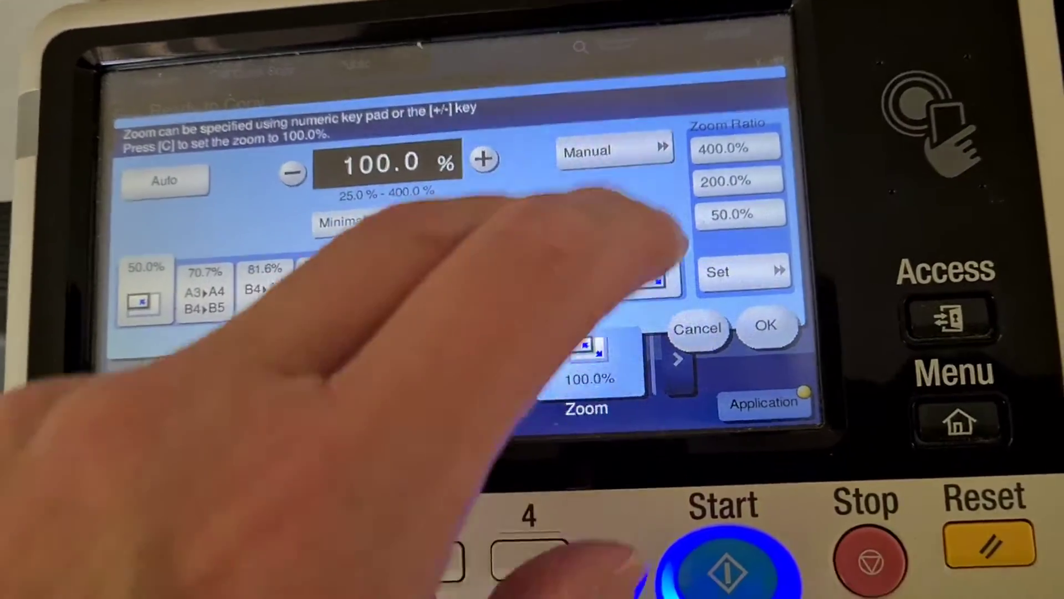
pyautogui.click(639, 178)
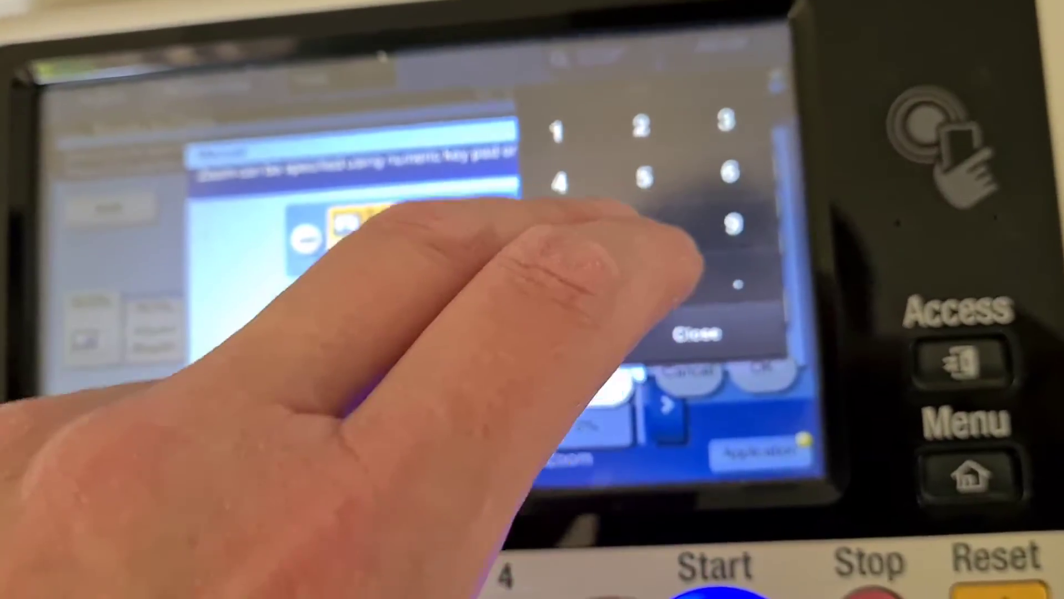
pyautogui.write('150')
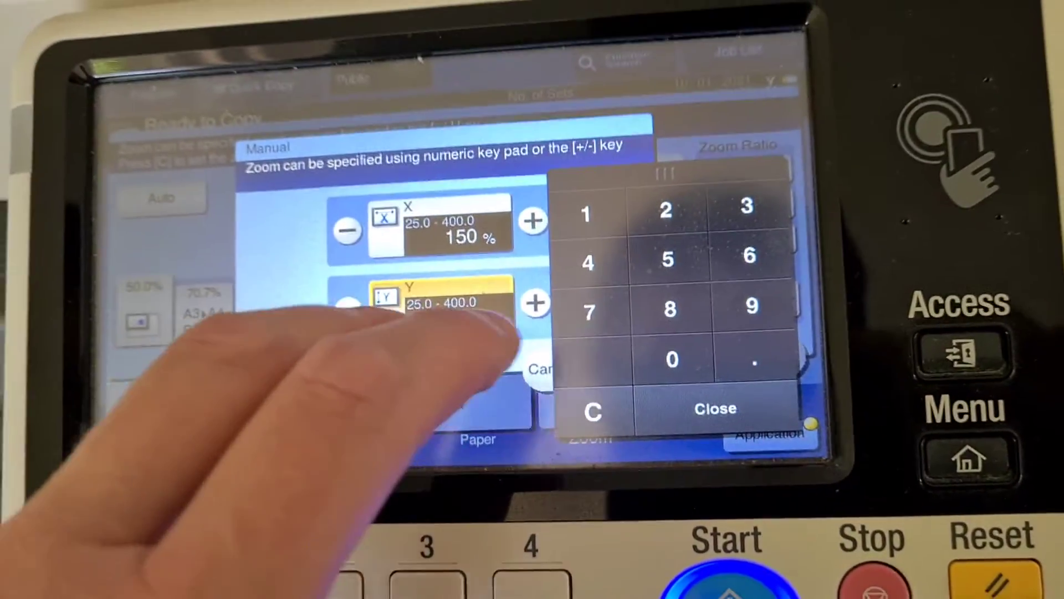
pyautogui.write('1')
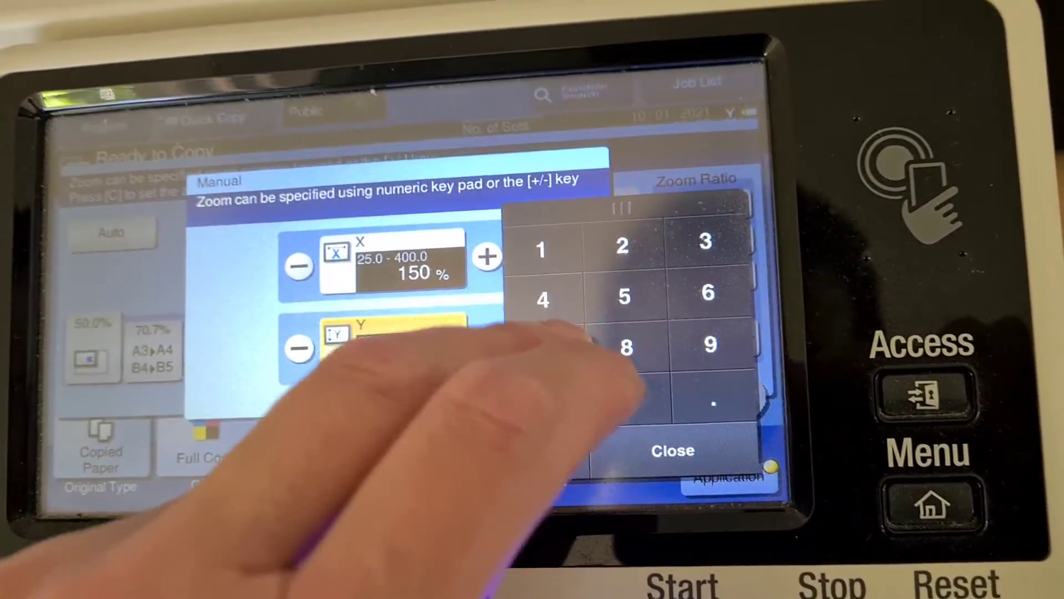
pyautogui.write('04')
pyautogui.click(673, 450)
pyautogui.click(751, 375)
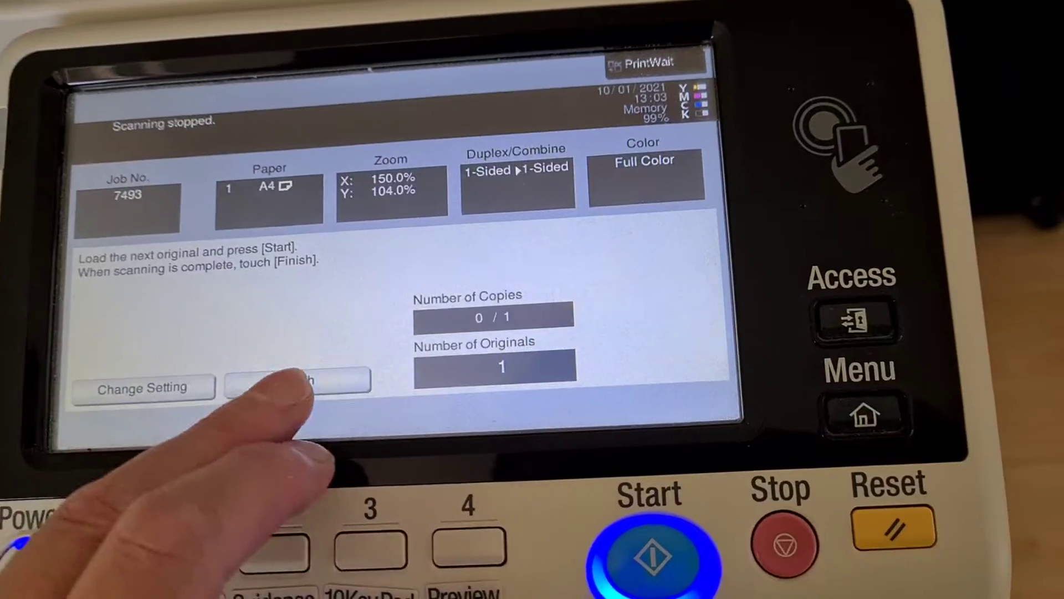
# - Finish scanning and print the 150% x 104% stretched copy
pyautogui.click(292, 379)
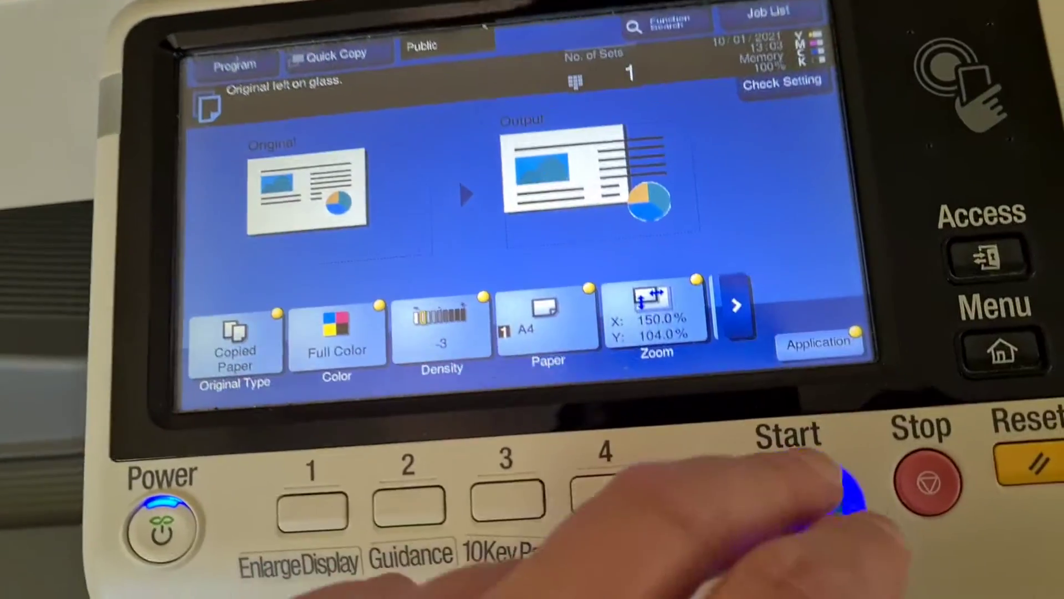
# - Rescan the page at 150% x 104% and finish the scan
pyautogui.click(841, 490)
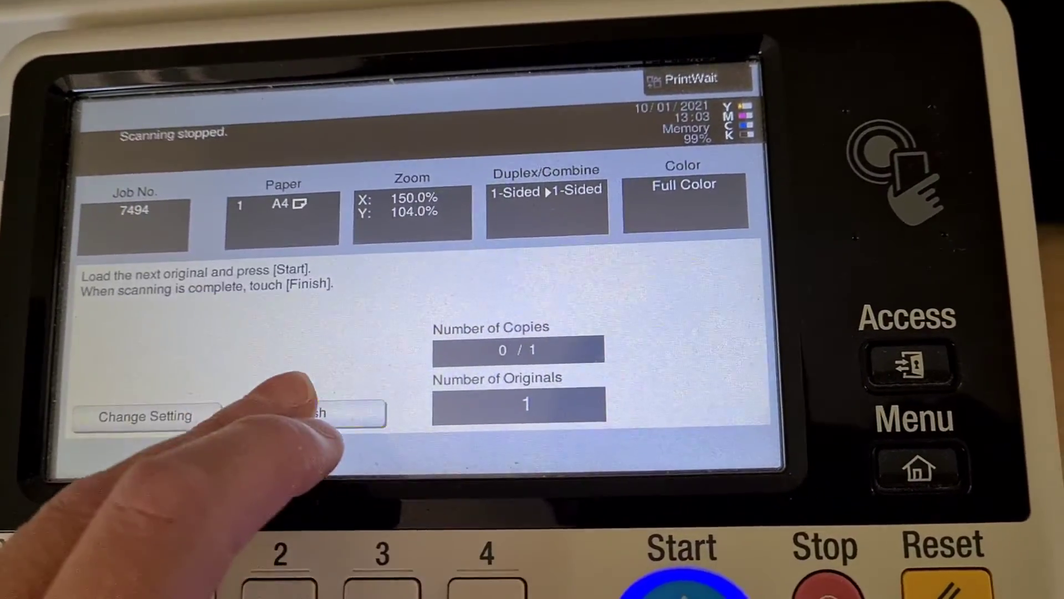
pyautogui.click(316, 403)
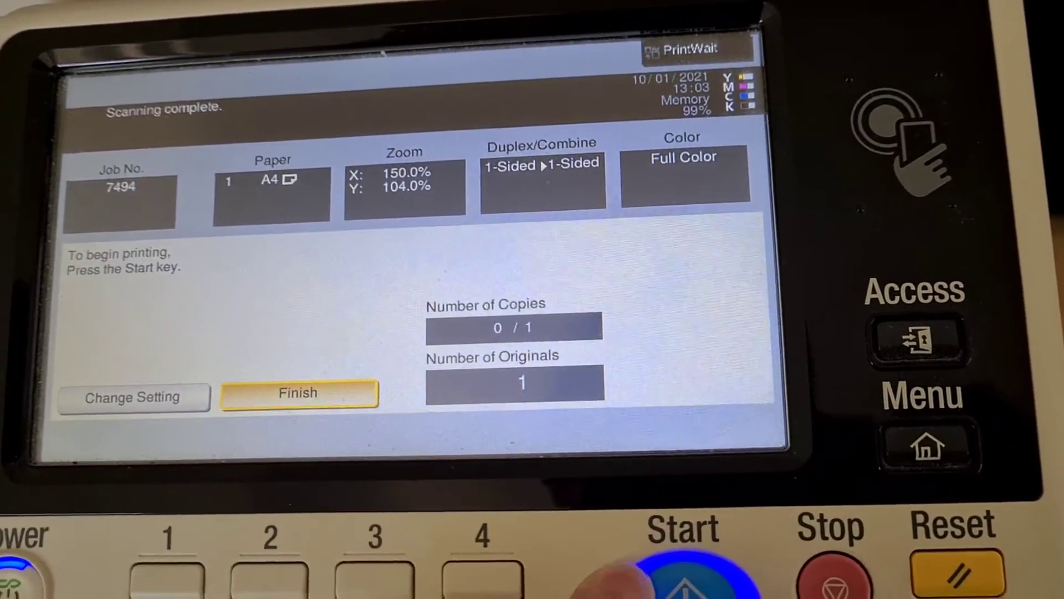